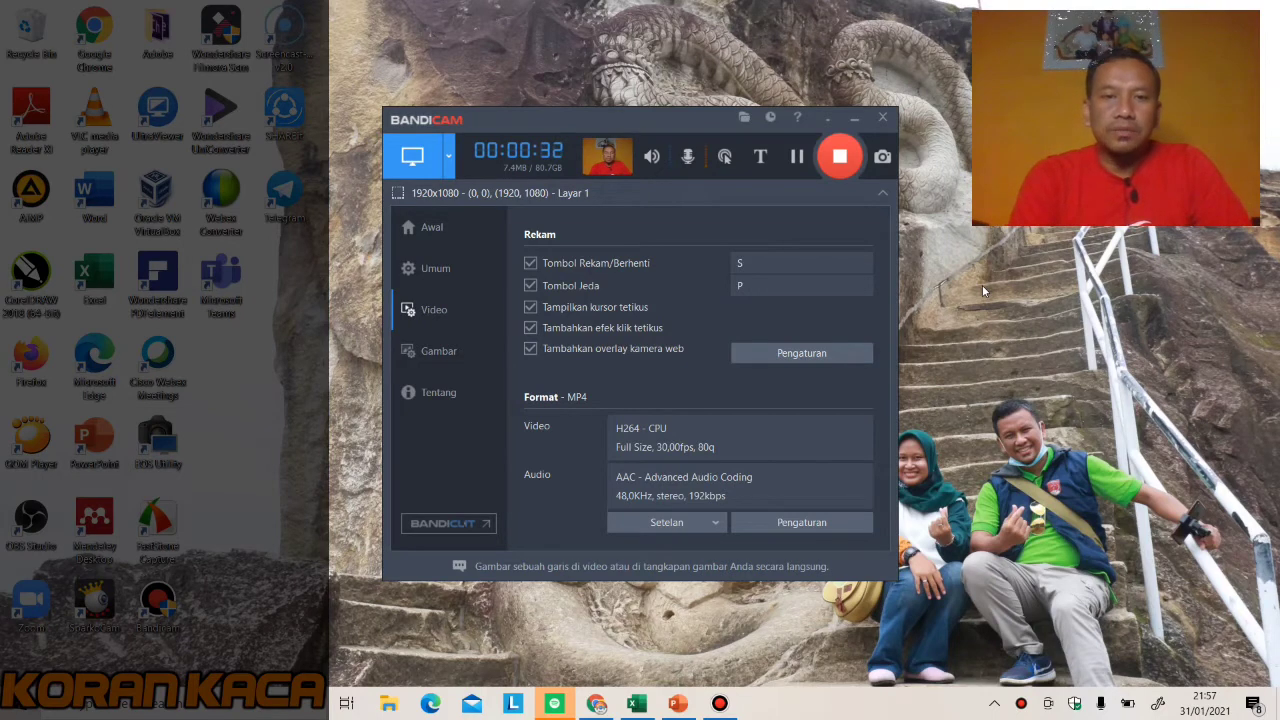
Step: Examine the available recording area modes: Pilih area rekaman, Layar kotak, Layar penuh and Sekitar tetikus
left_click(450, 160)
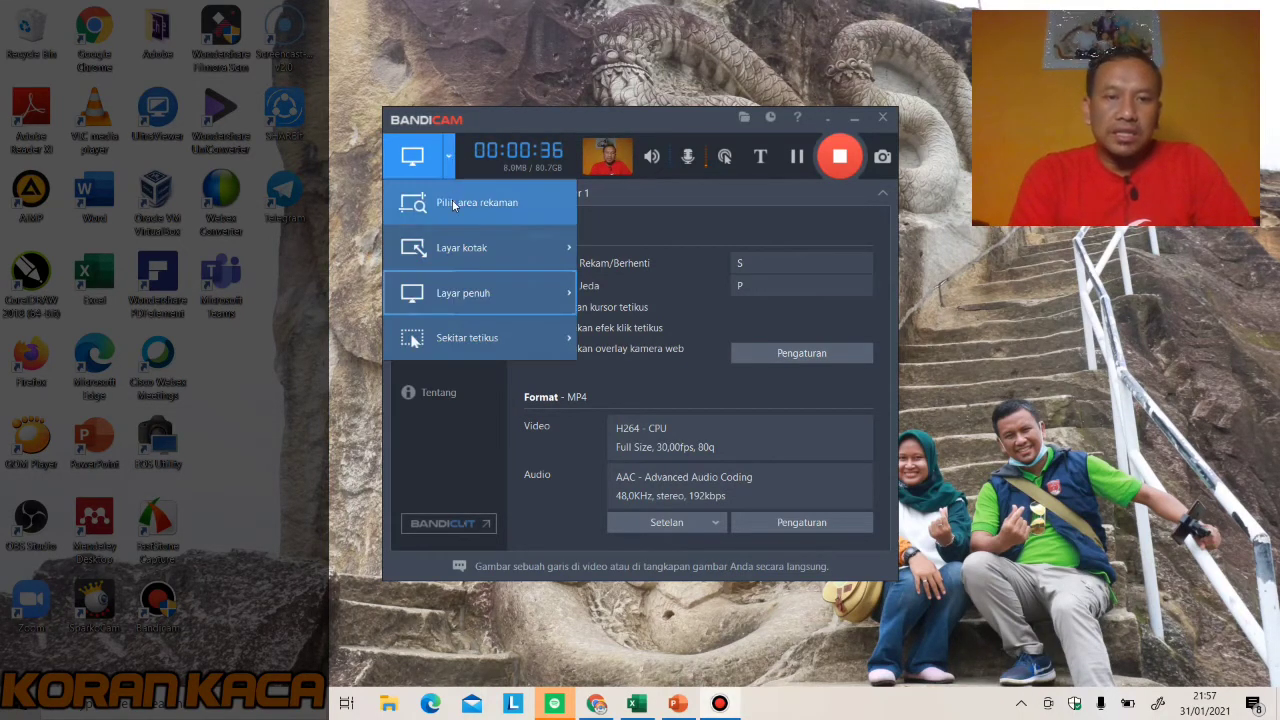
mouse_move(572, 240)
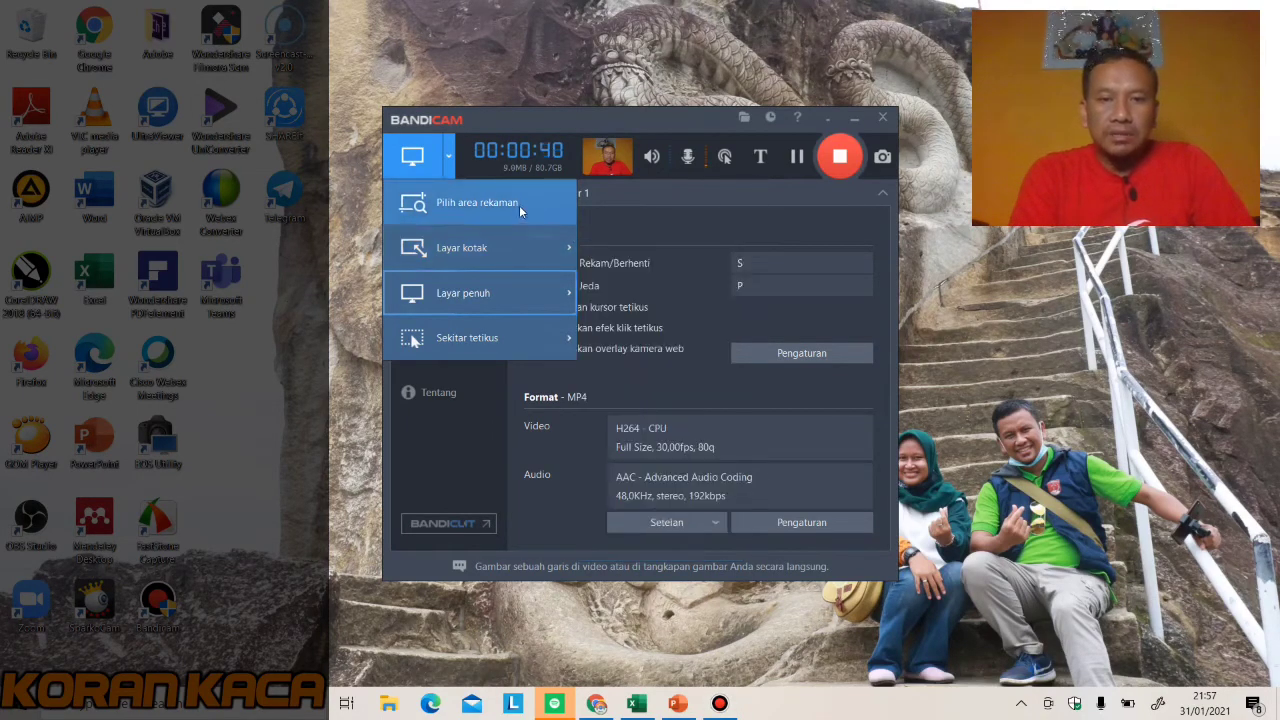
left_click(364, 390)
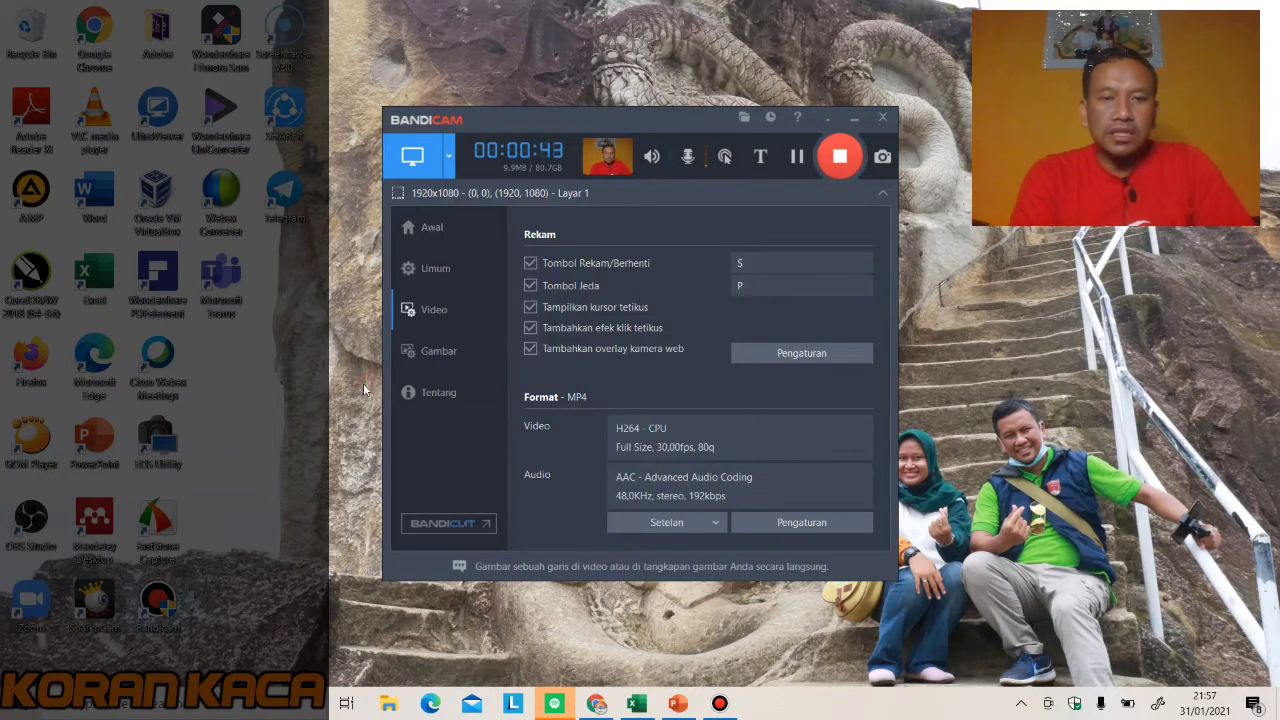
left_click(449, 162)
mouse_move(465, 298)
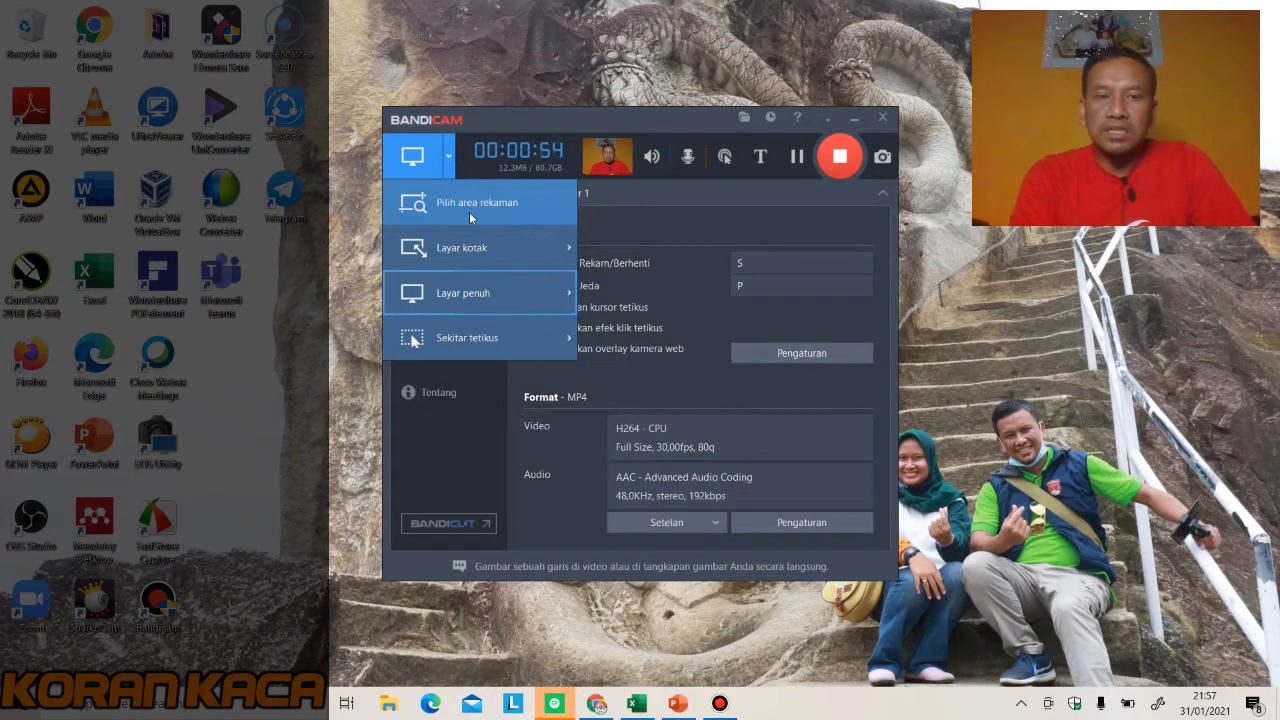
left_click(336, 360)
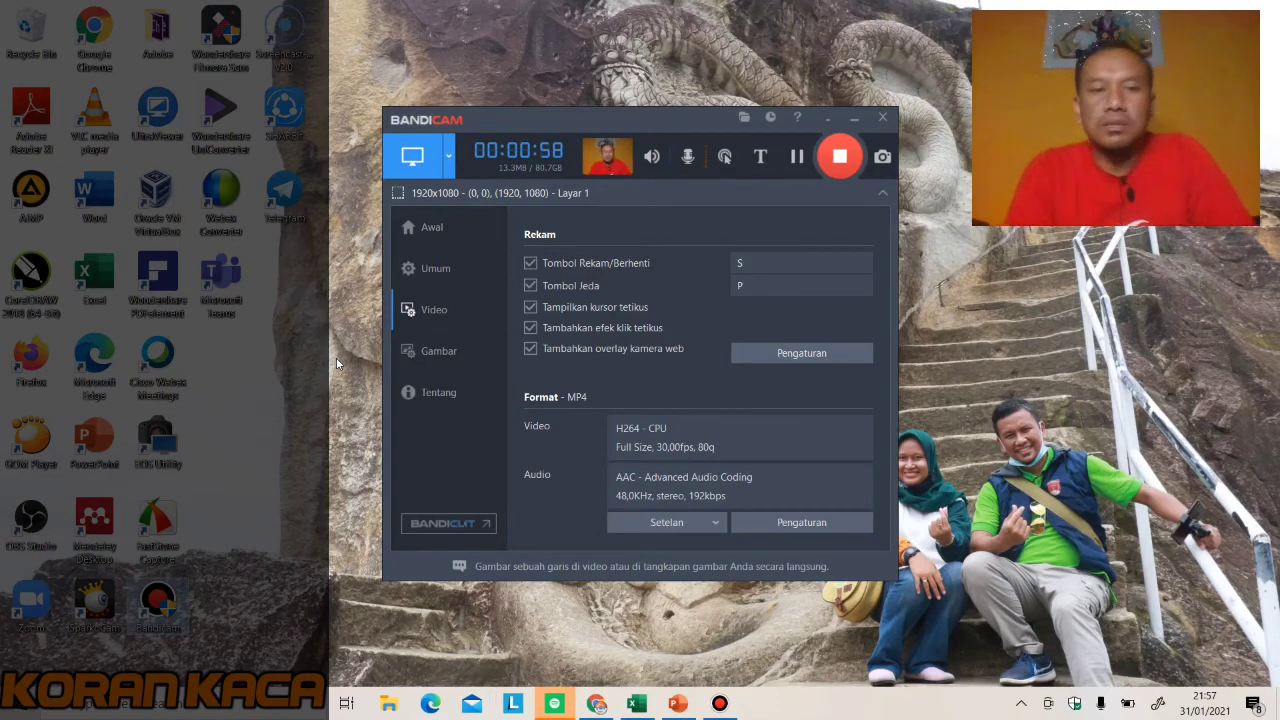
Step: View the recordings in the output folder, close it, and view the recorded video list on the Awal page
left_click(743, 118)
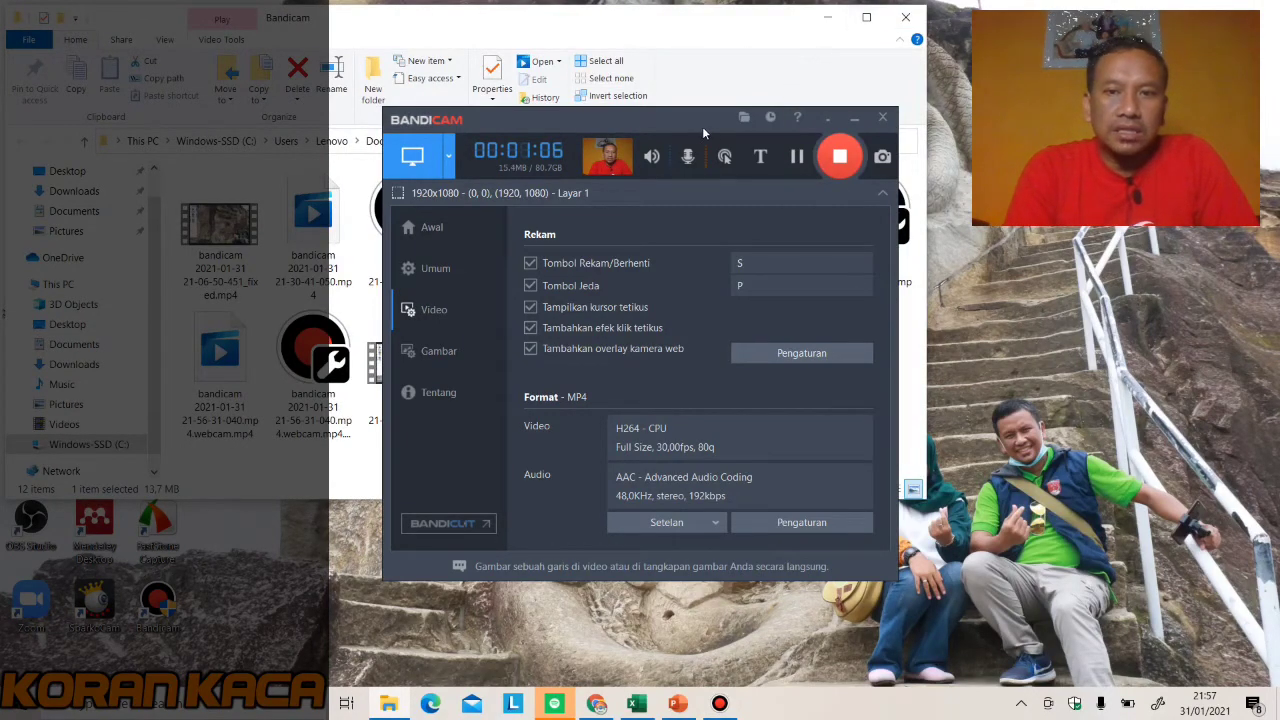
left_click_drag(702, 126, 655, 124)
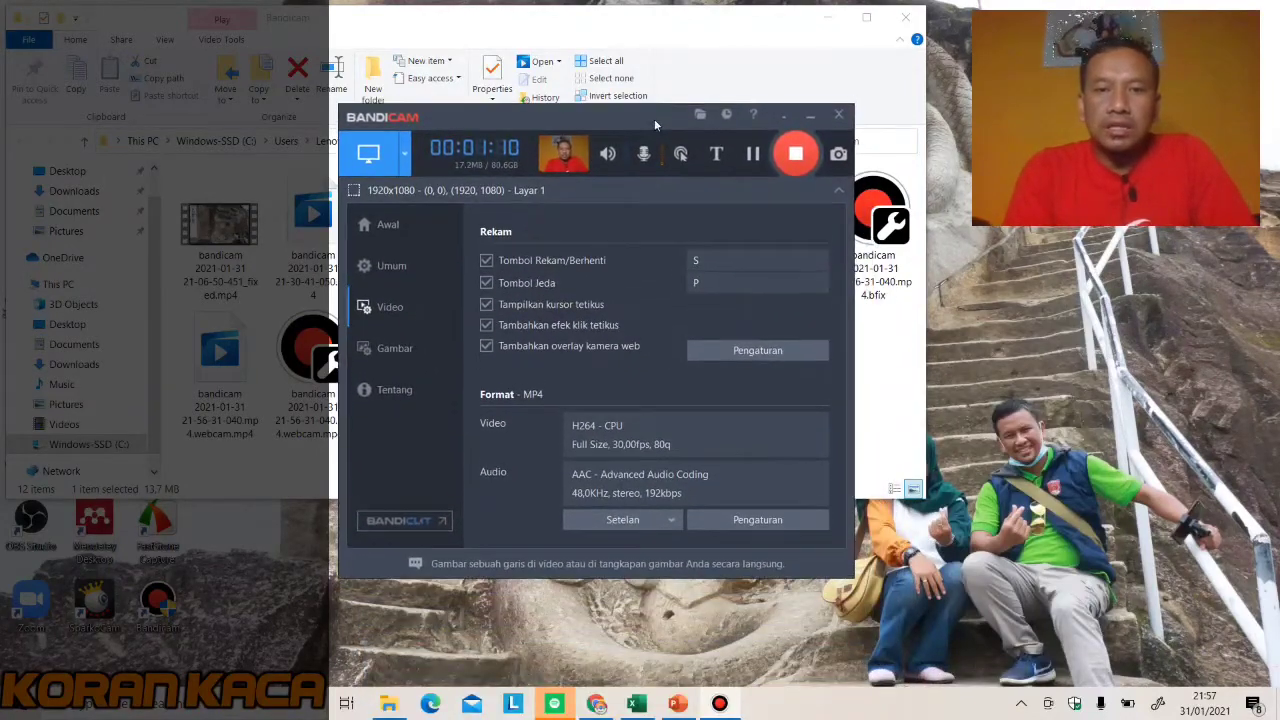
left_click(901, 21)
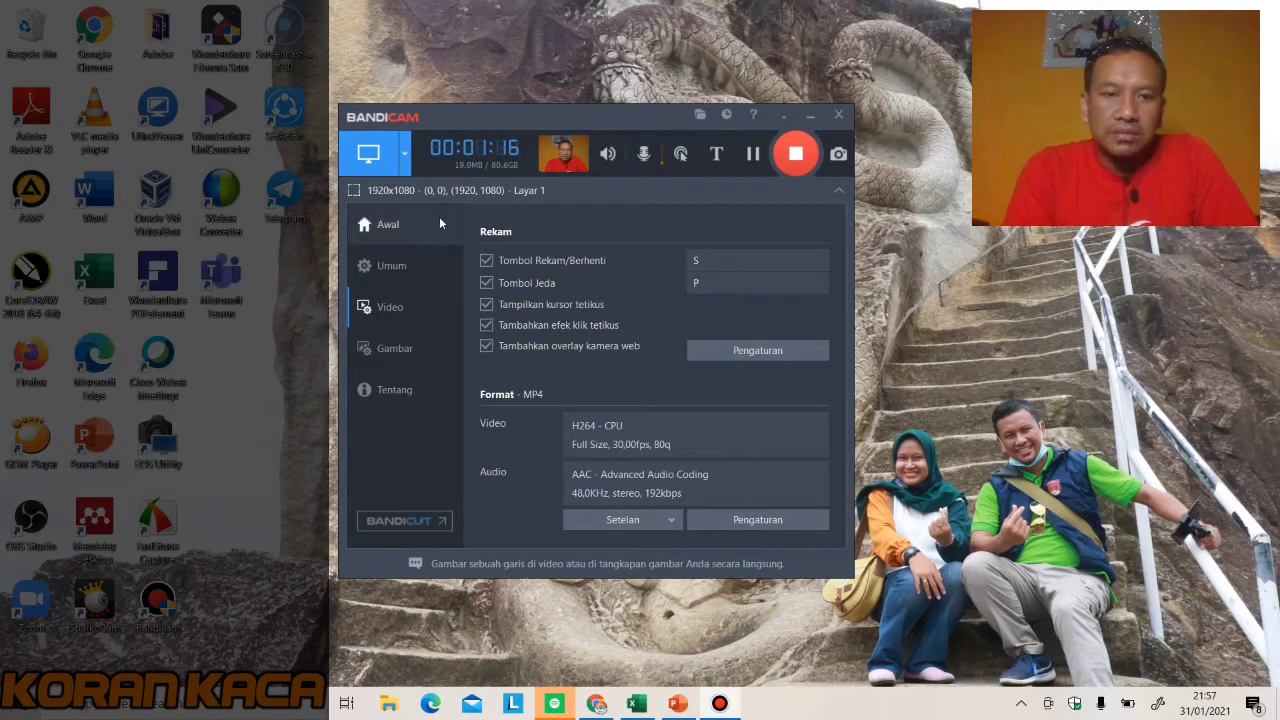
left_click(397, 227)
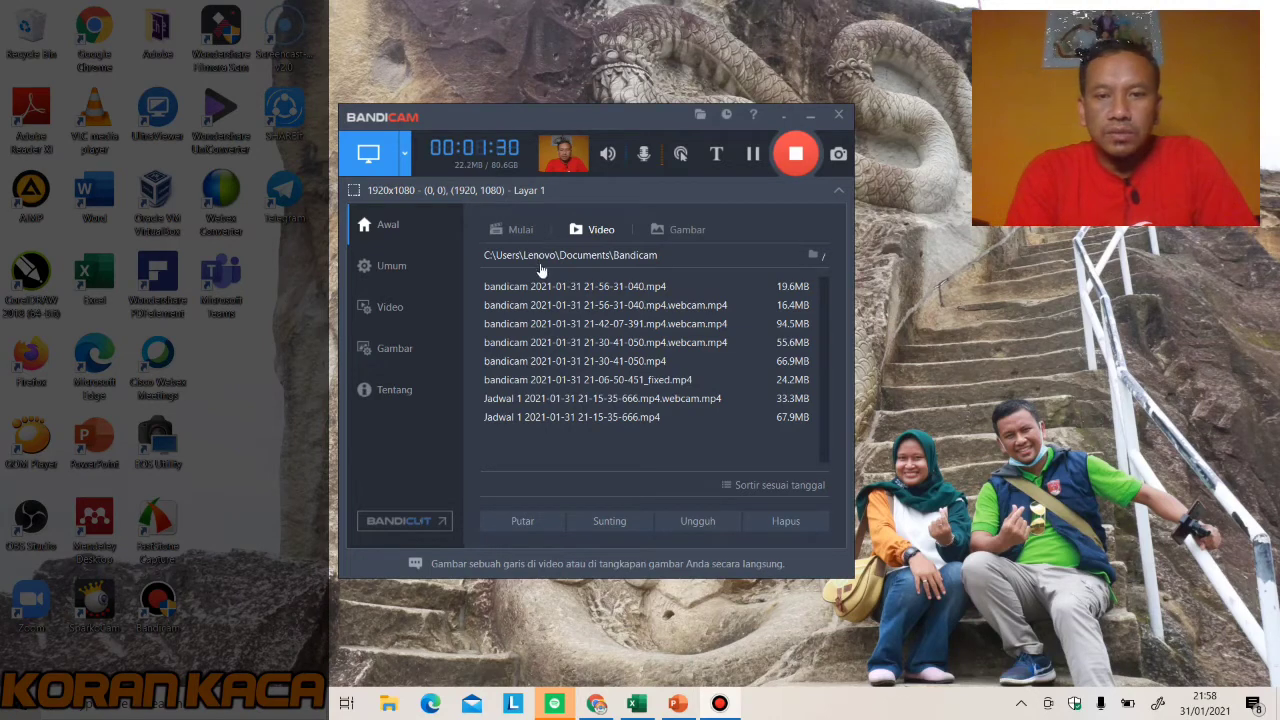
left_click(814, 258)
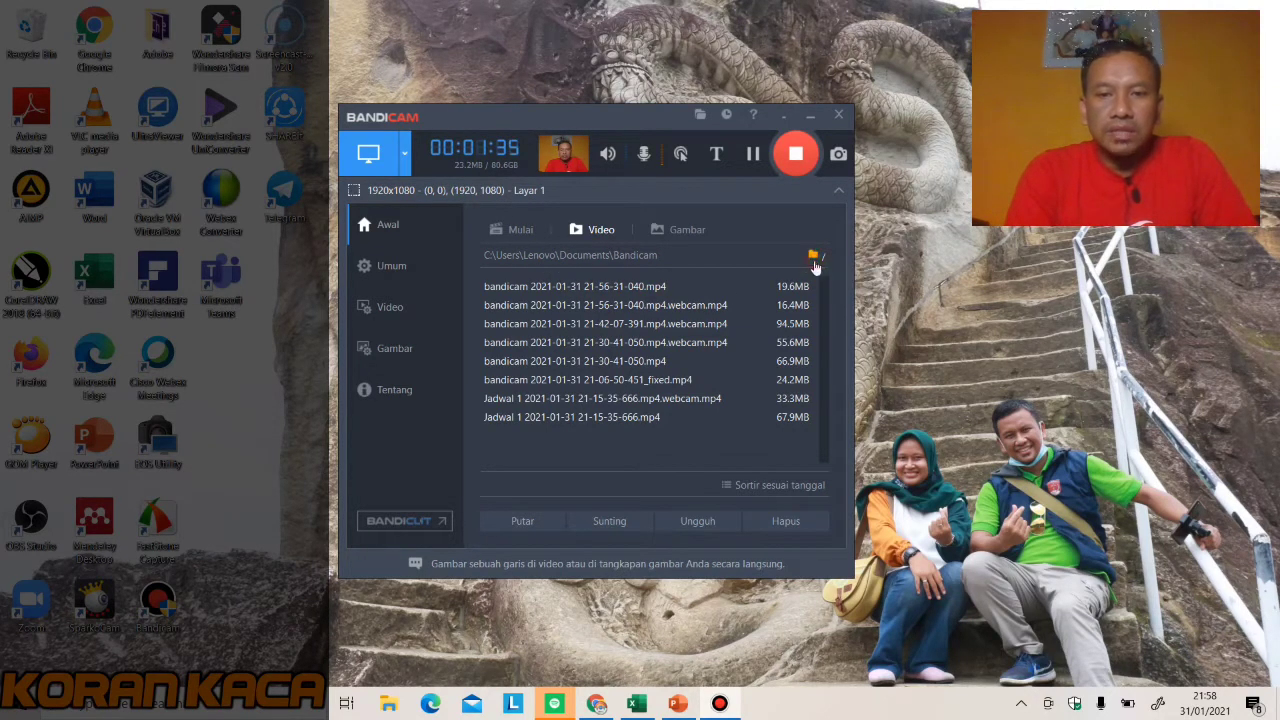
Step: Check the Hasil Rekaman output folder in the general settings, viewing its contents and the storage folder chooser
left_click(389, 264)
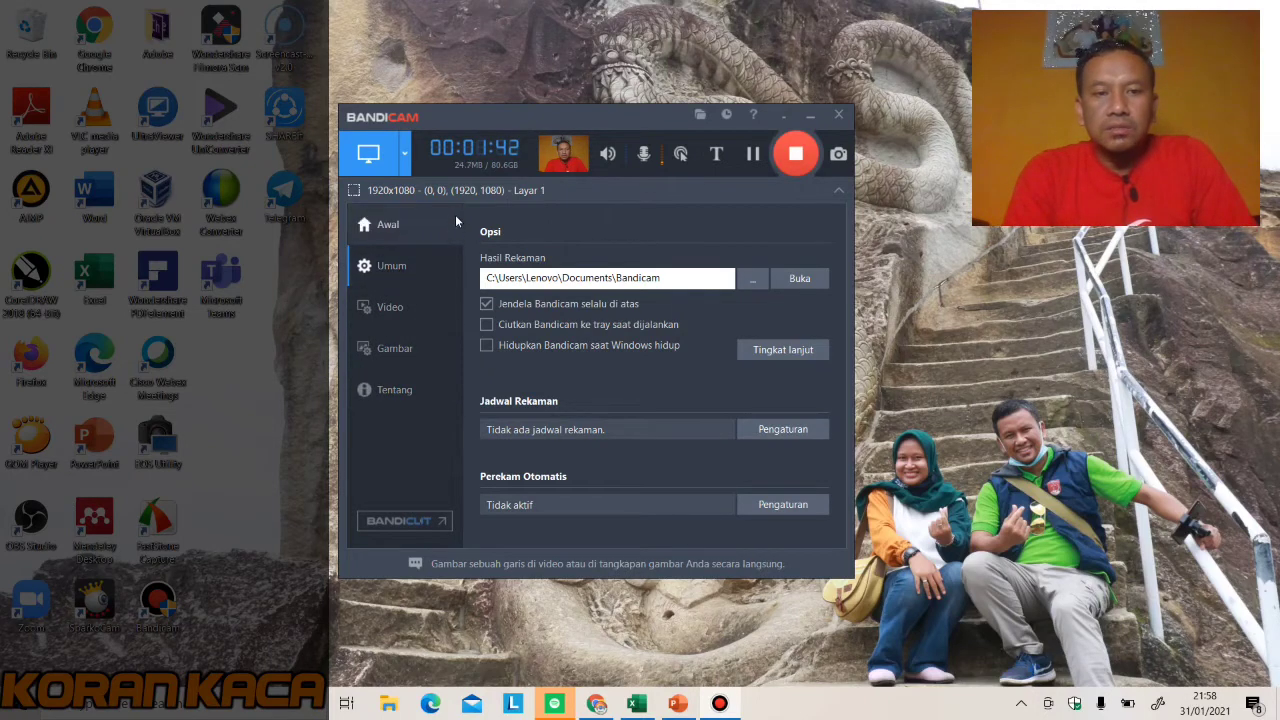
left_click(799, 279)
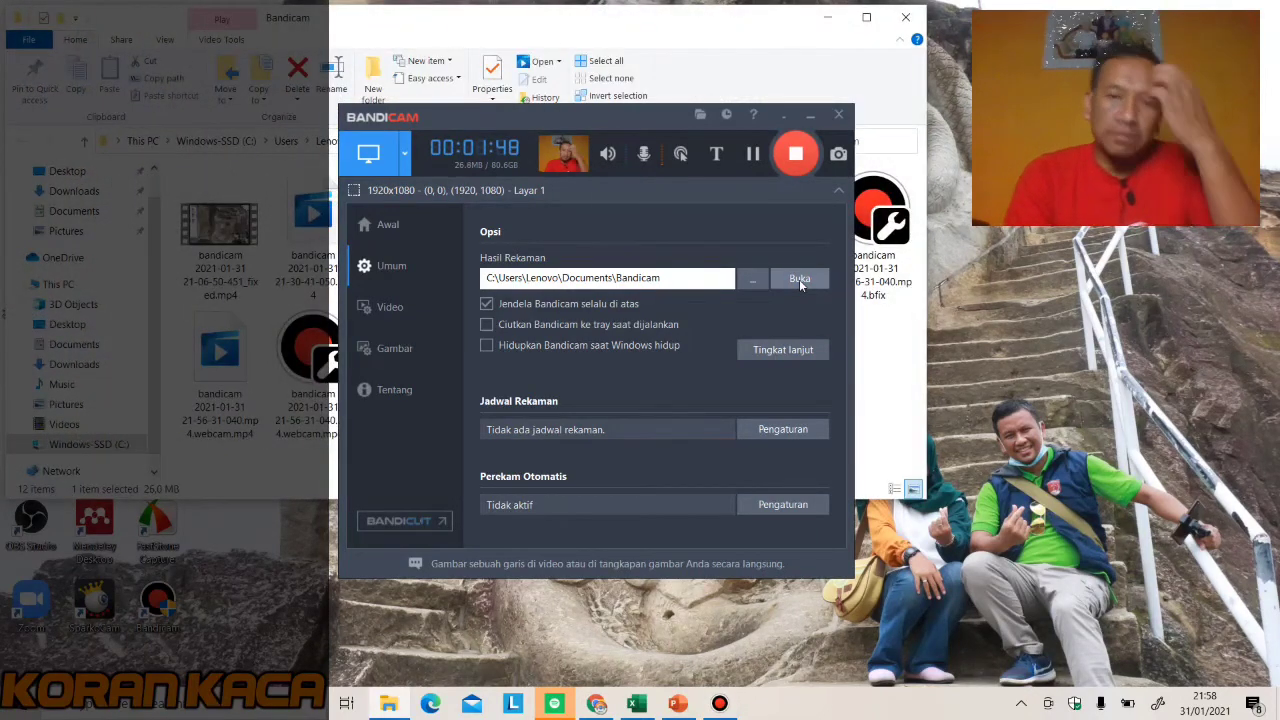
left_click(748, 282)
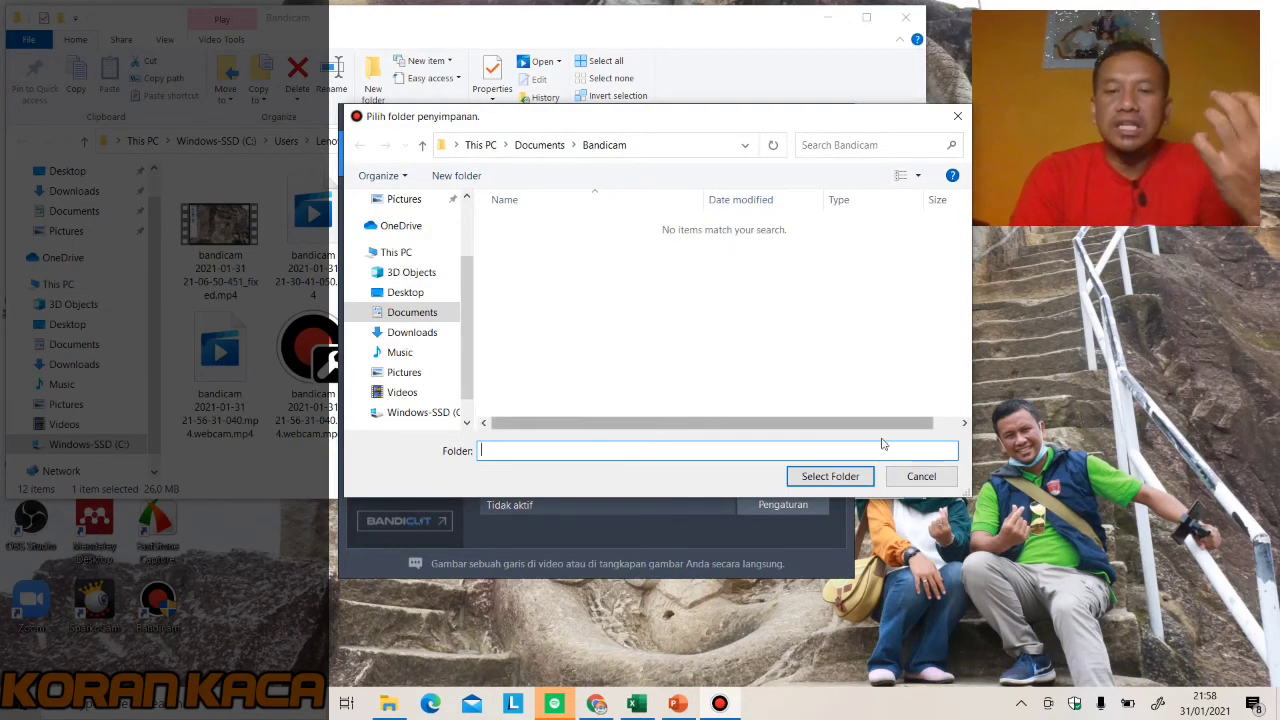
left_click(920, 476)
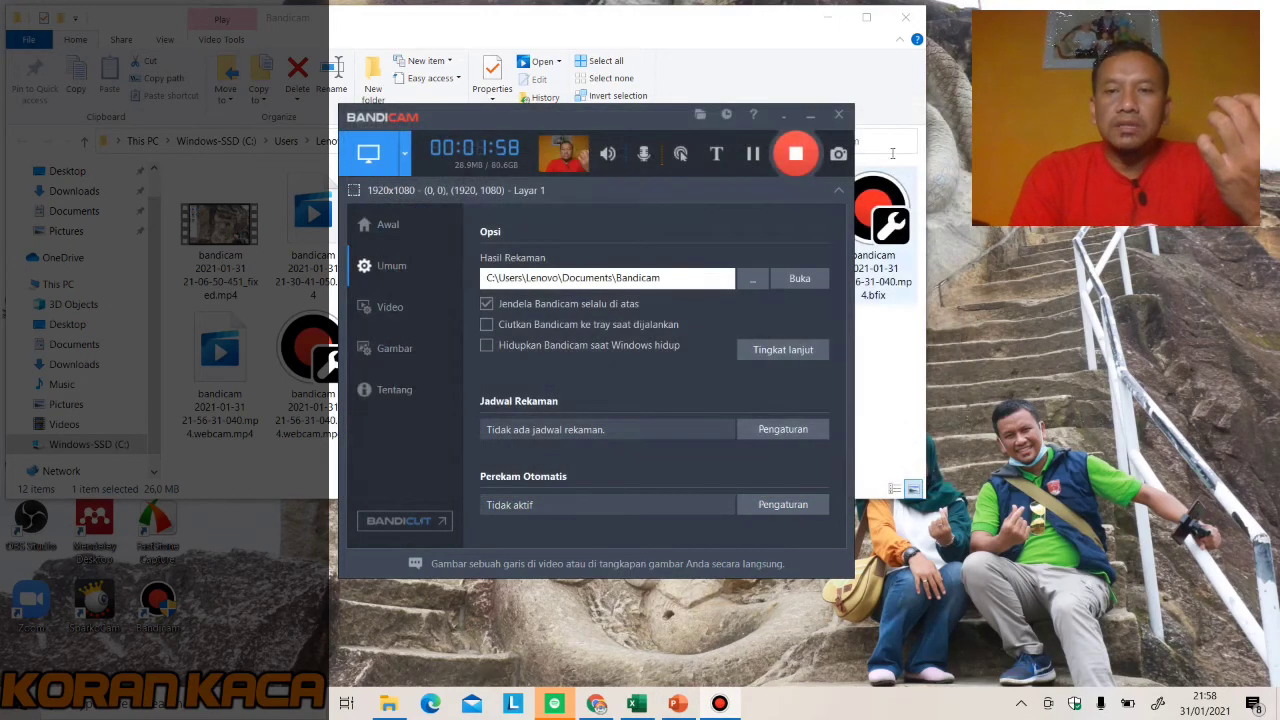
left_click(905, 17)
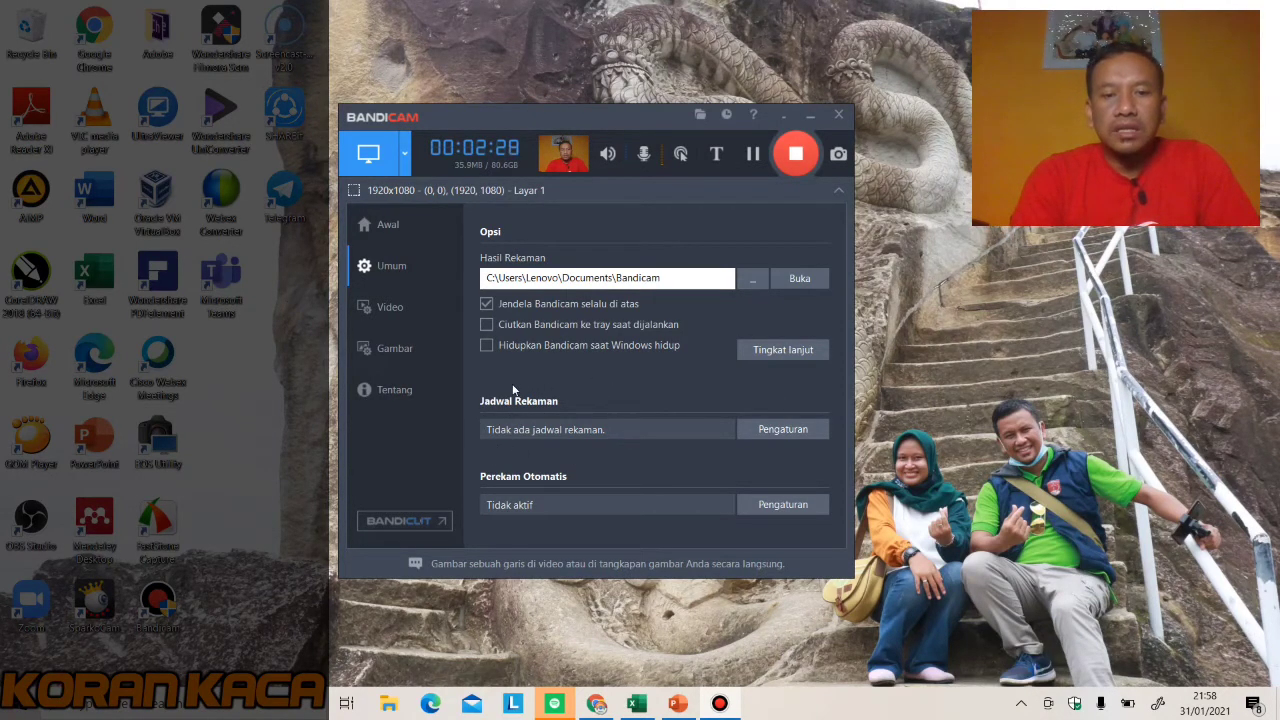
Step: Review the recording schedule list and the new schedule form, cancel the form, and open the automatic recording settings
left_click(783, 431)
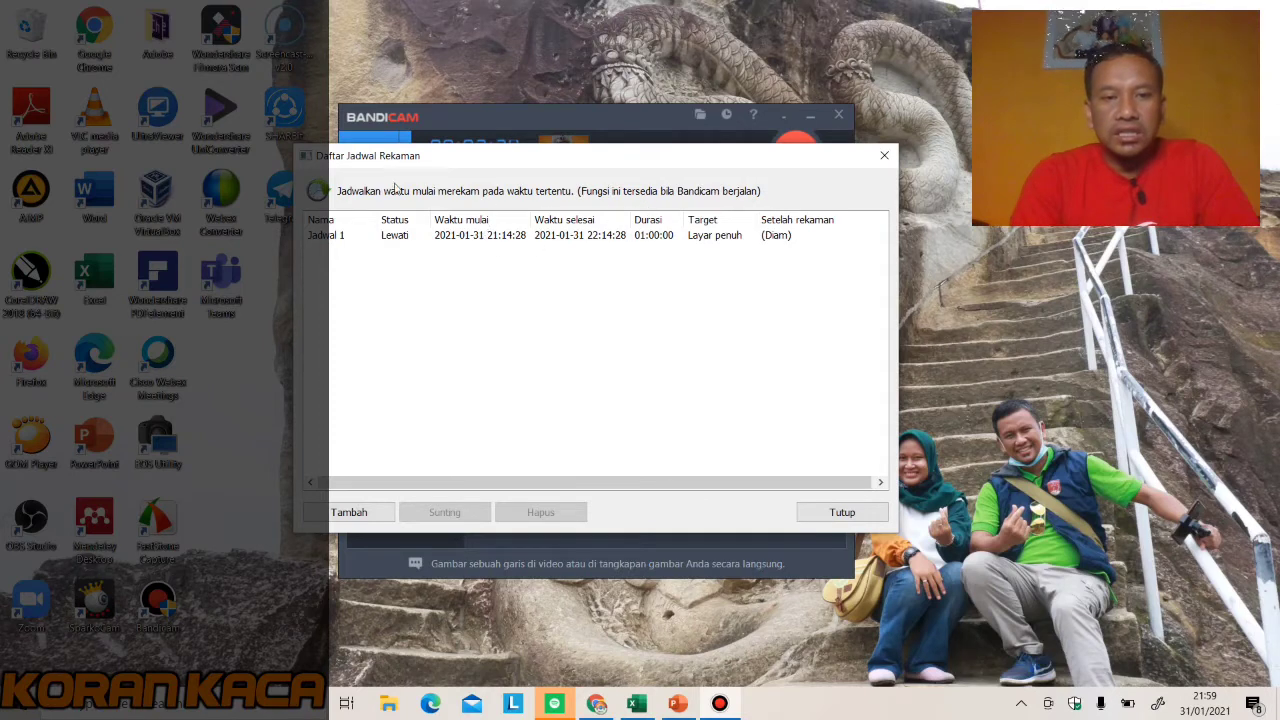
left_click(842, 513)
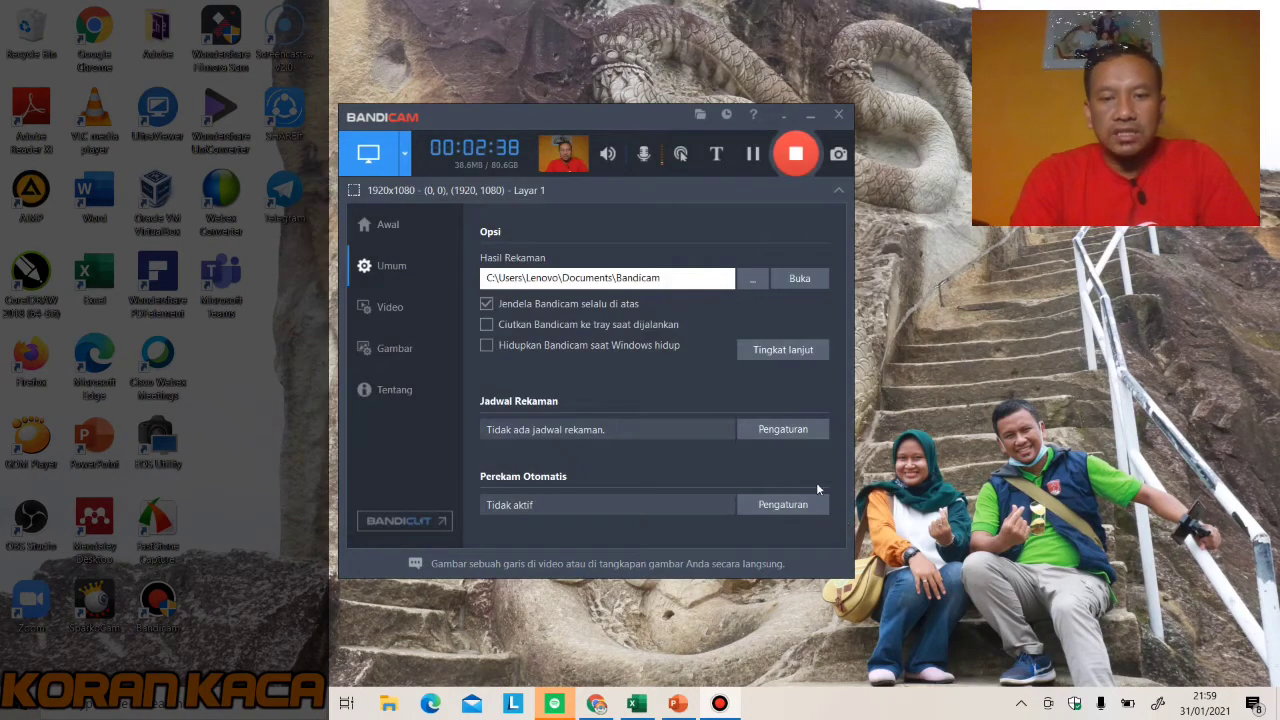
left_click(793, 431)
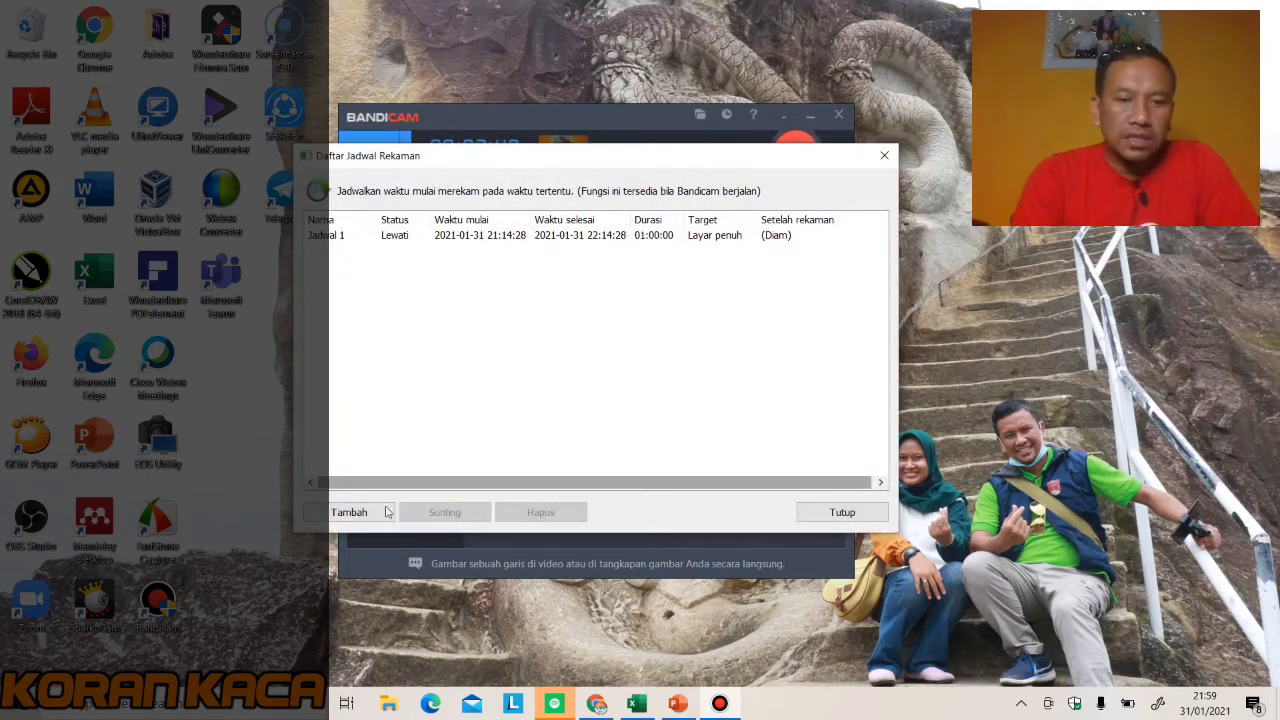
left_click(367, 515)
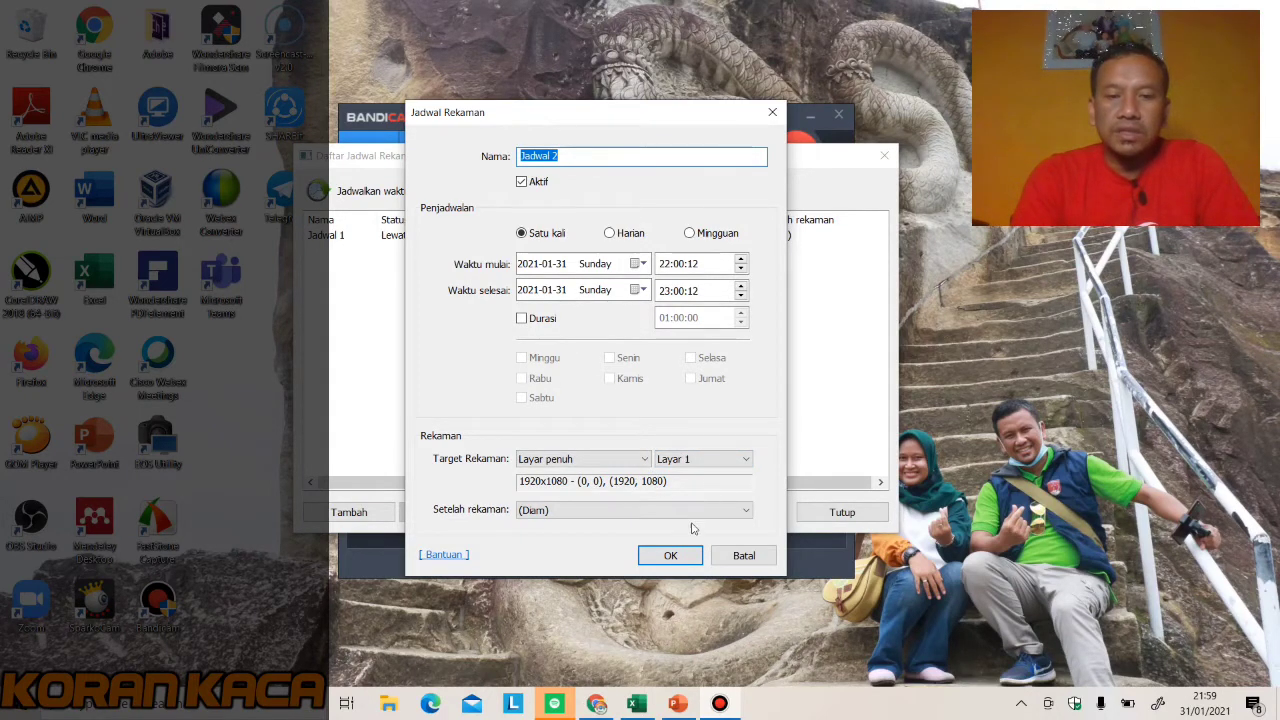
left_click(741, 560)
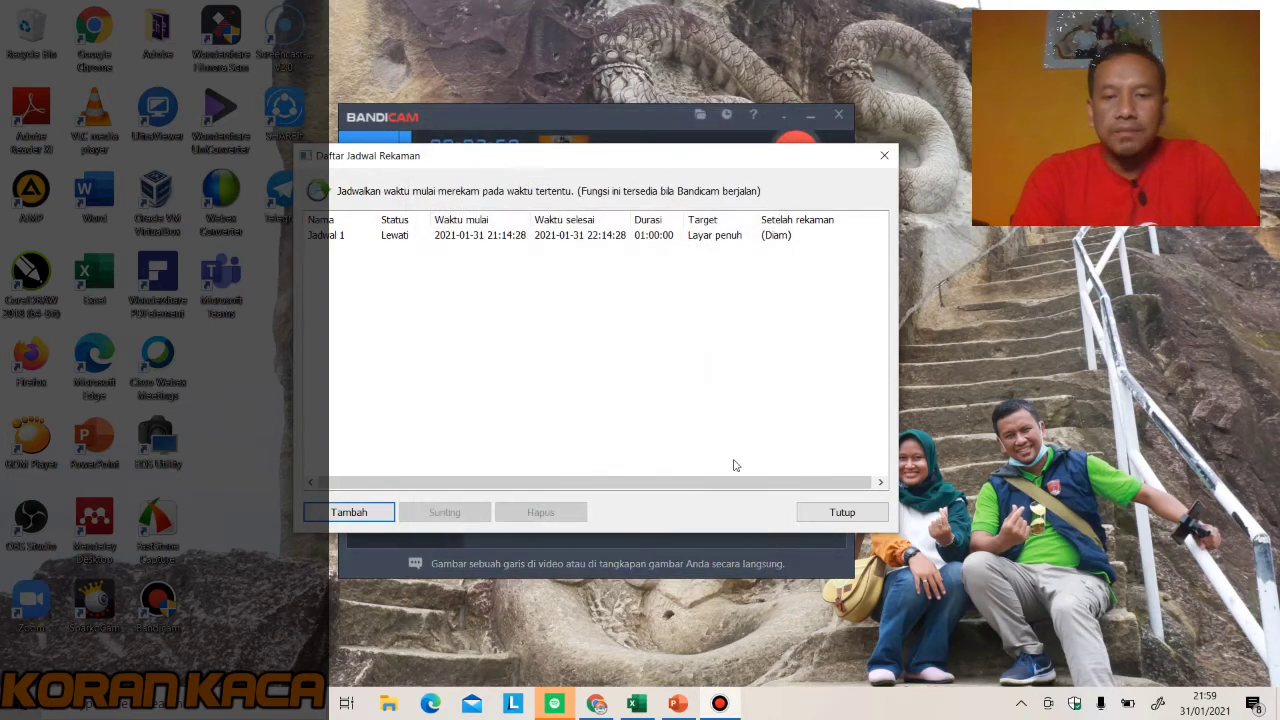
left_click(841, 513)
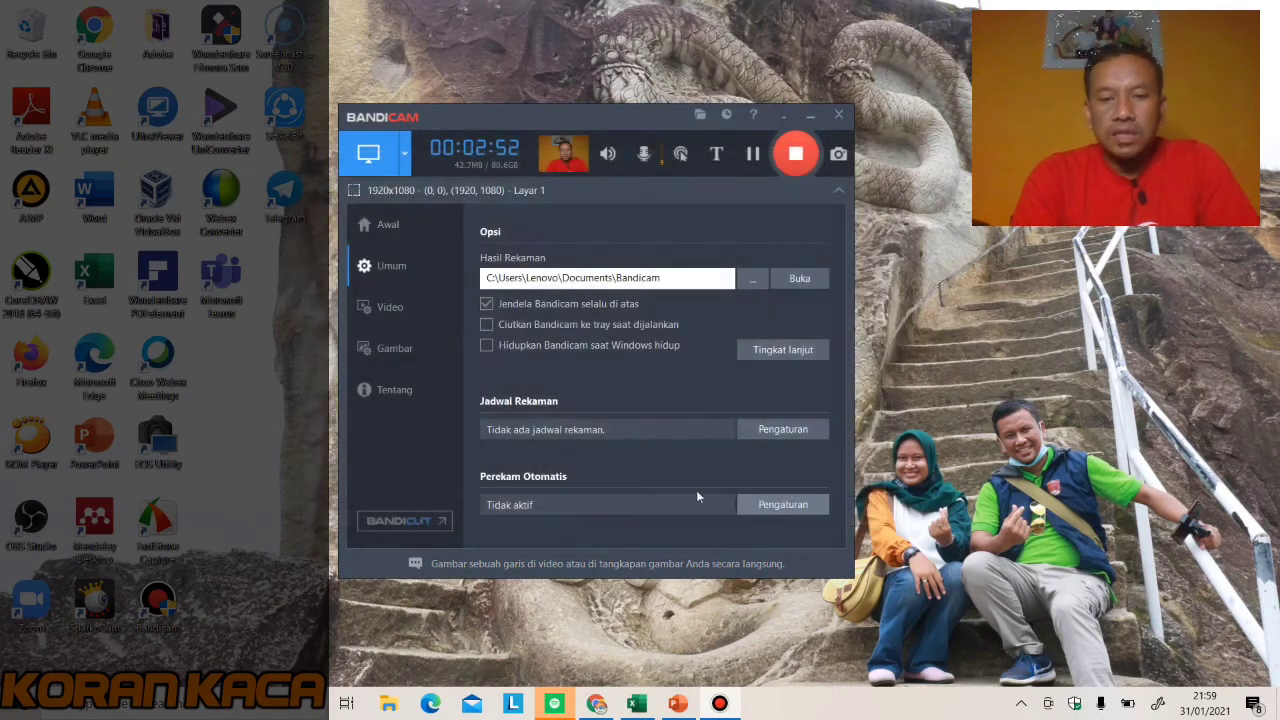
left_click(780, 505)
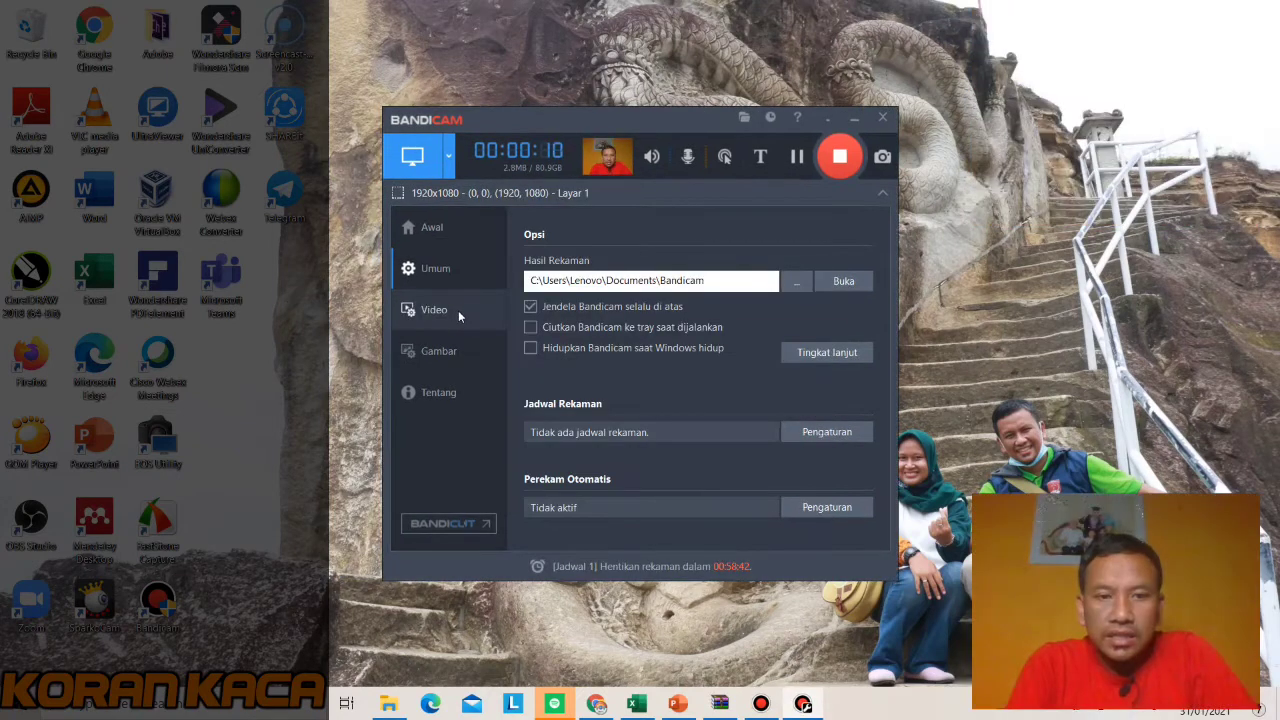
Step: Set the pause hotkey (Tombol Jeda) to P in the video settings
left_click(459, 314)
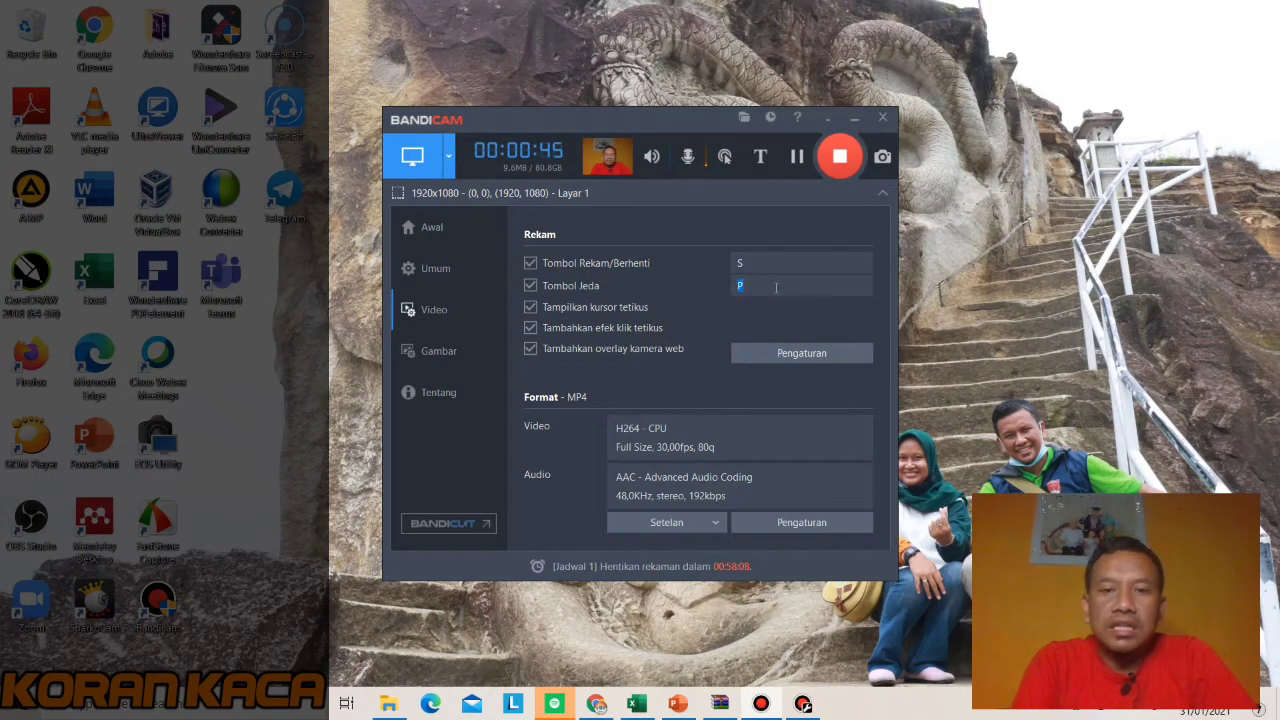
key("p")
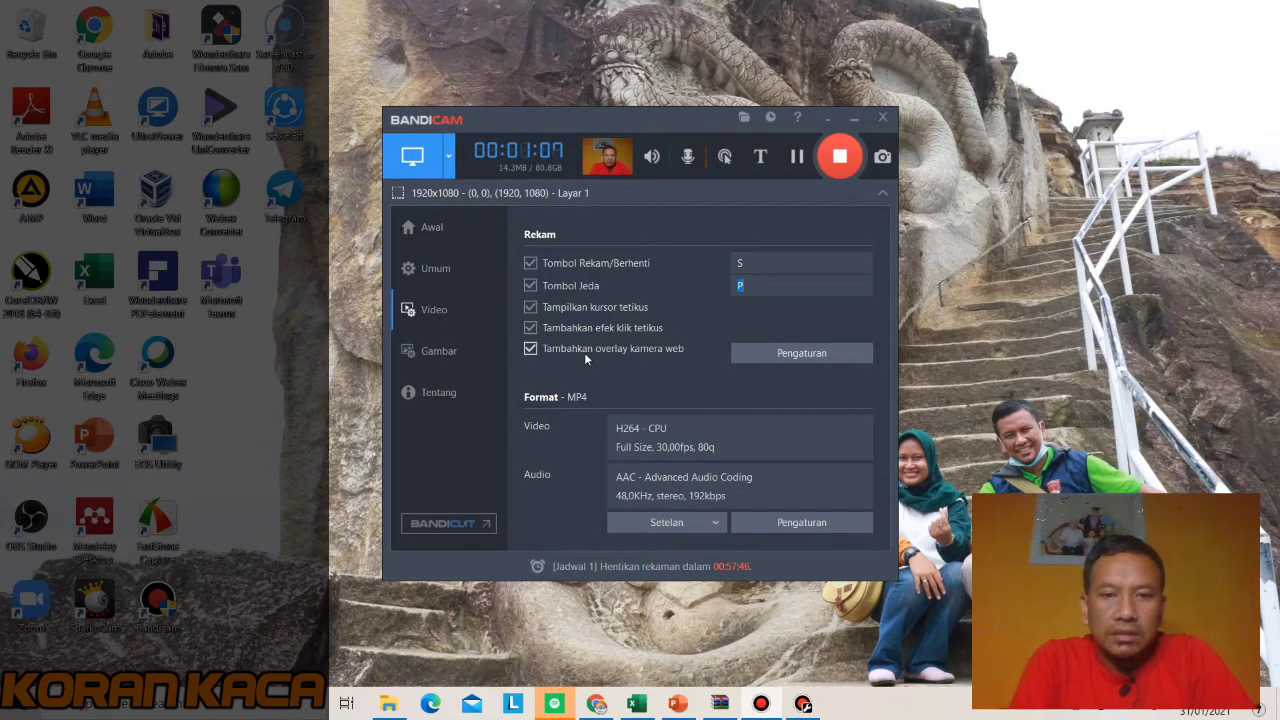
Step: Examine the sound options in the recording settings, including the Windows device settings for the microphone and the speakers
left_click(800, 354)
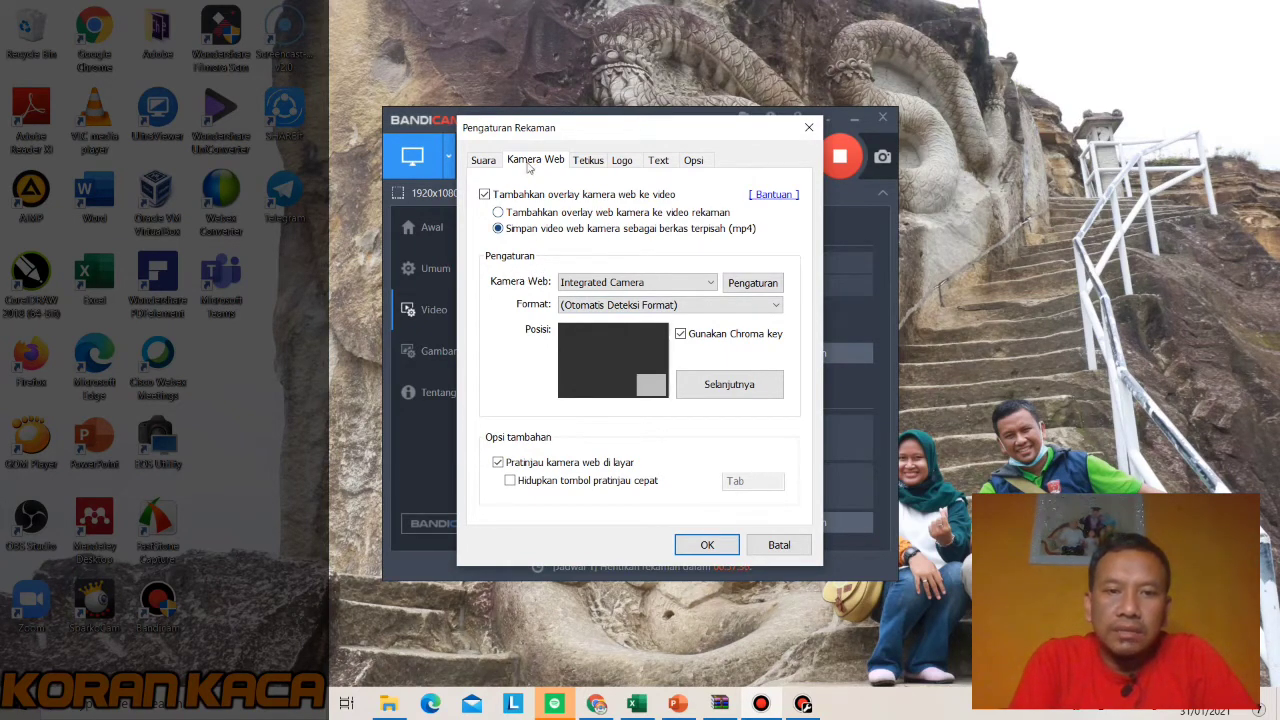
left_click(485, 162)
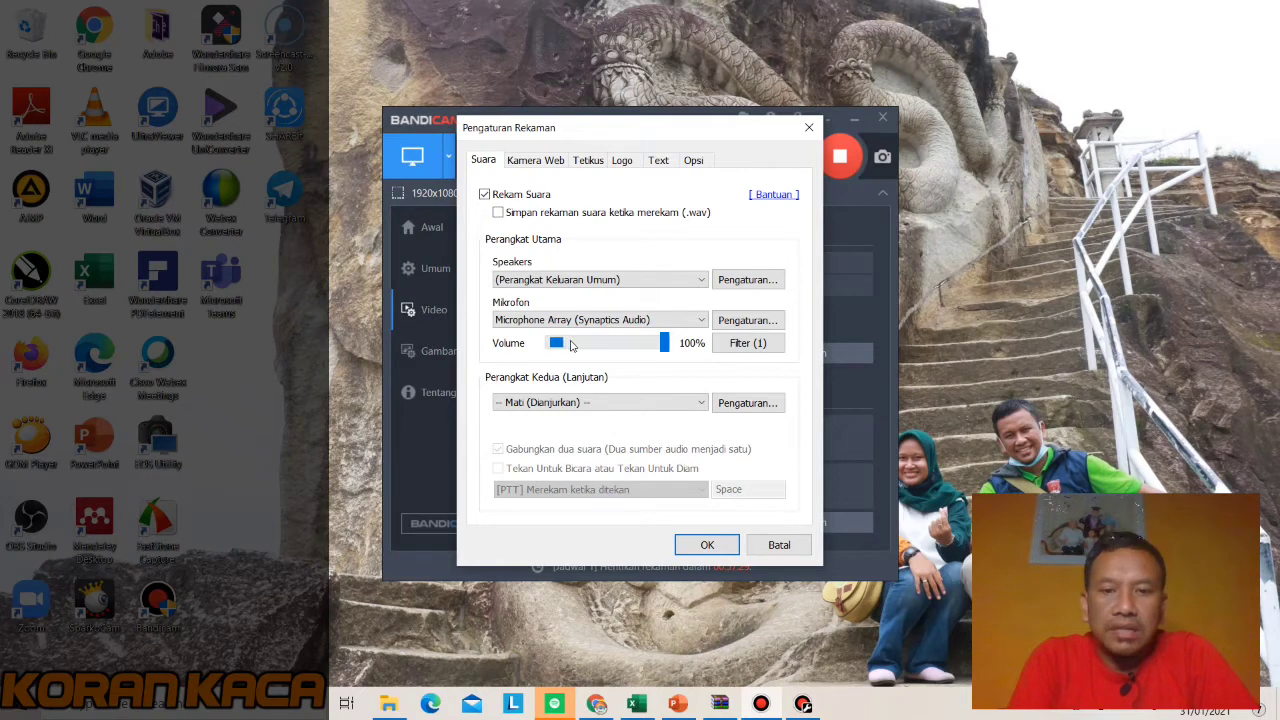
left_click(730, 320)
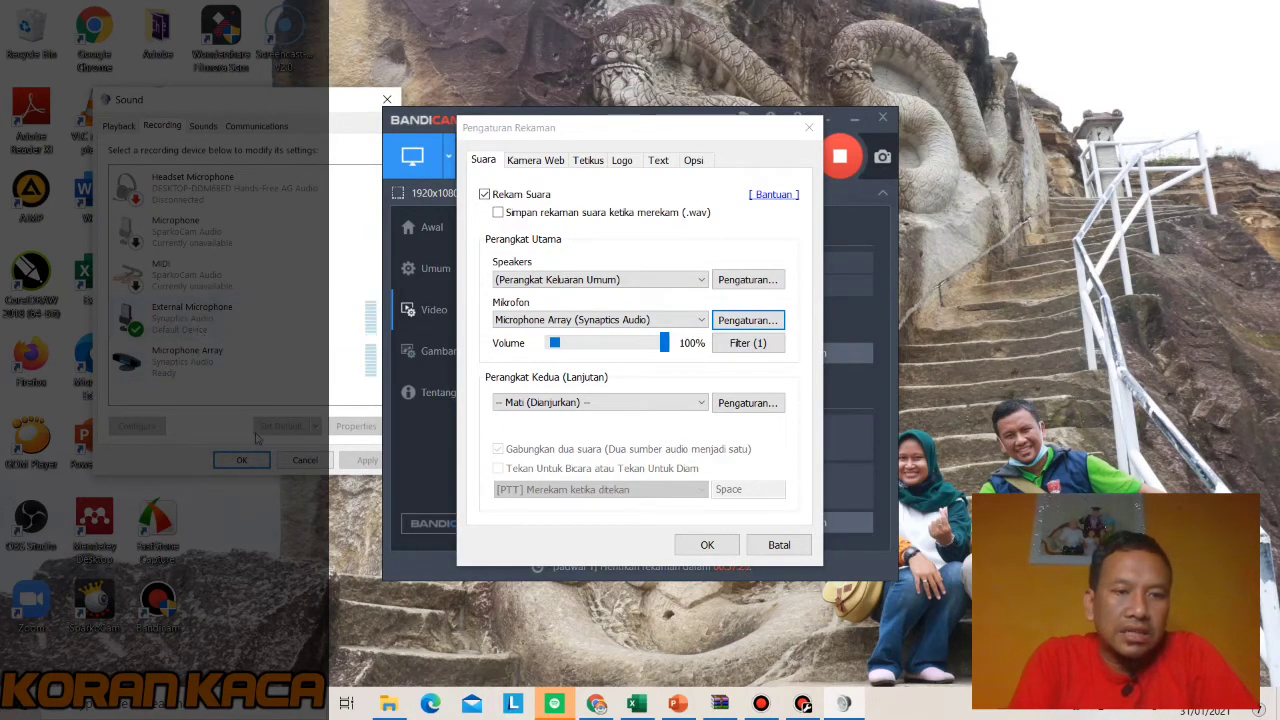
left_click(254, 462)
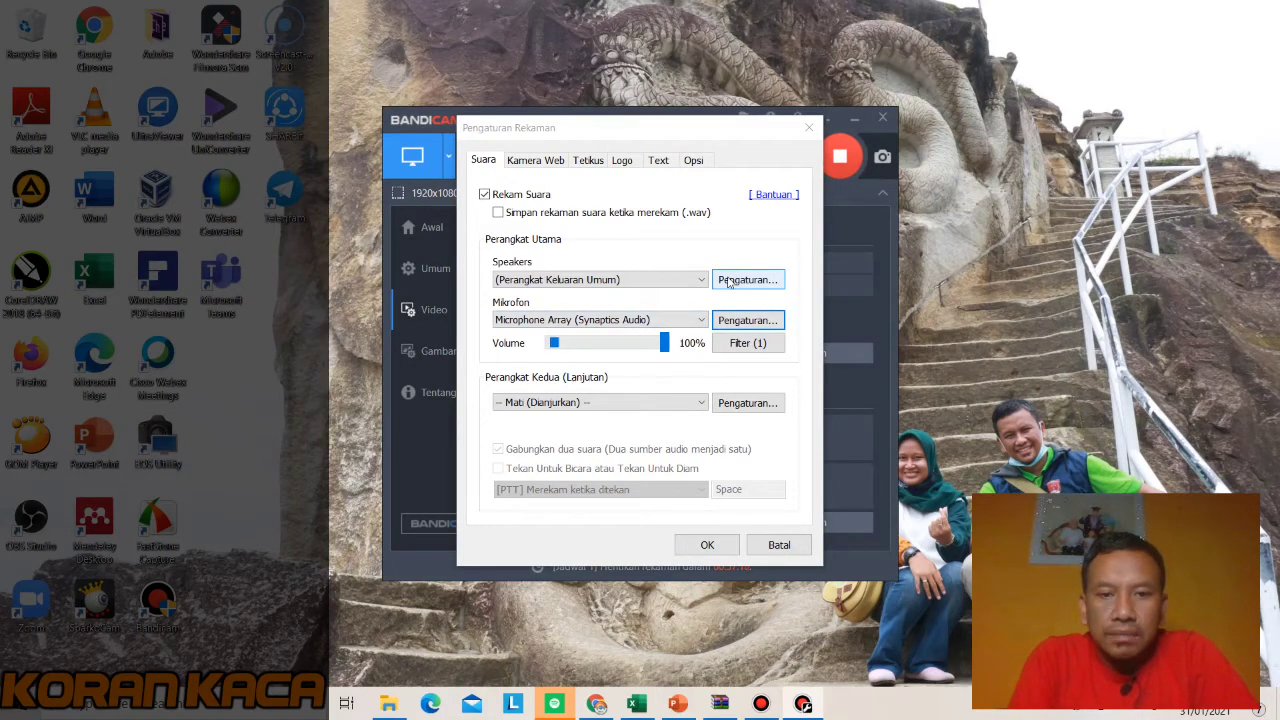
left_click(733, 281)
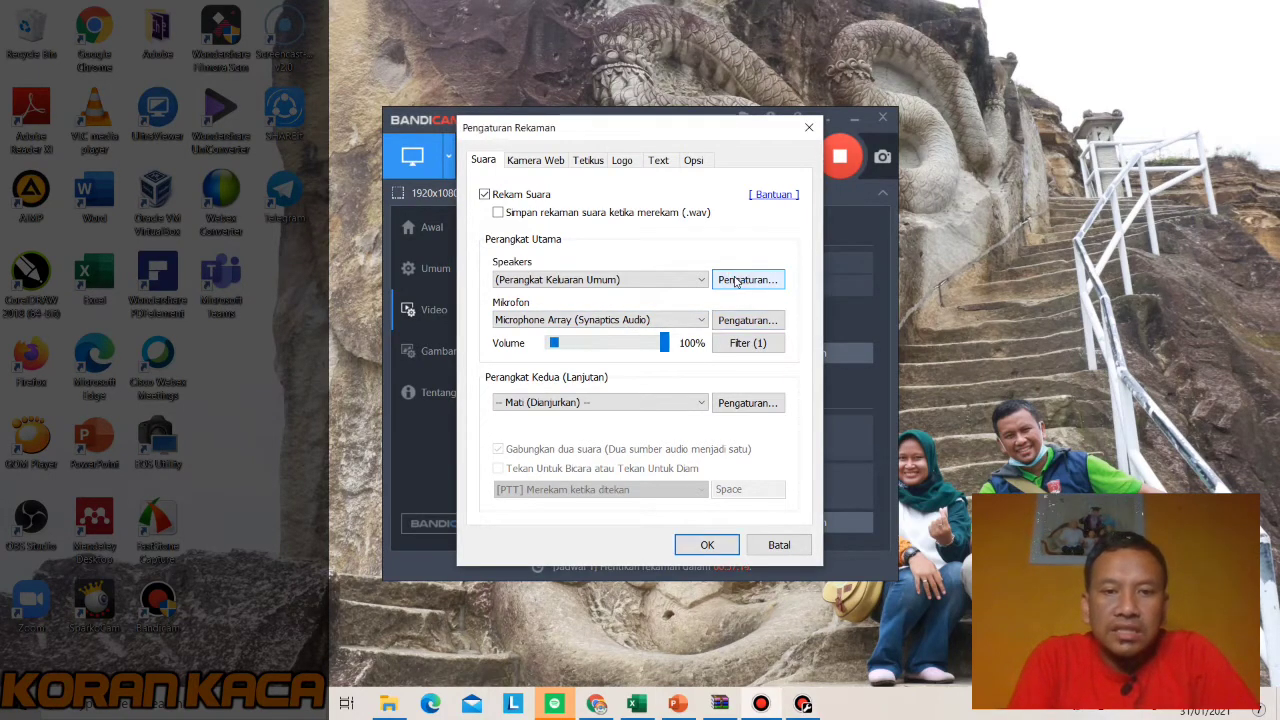
left_click(735, 281)
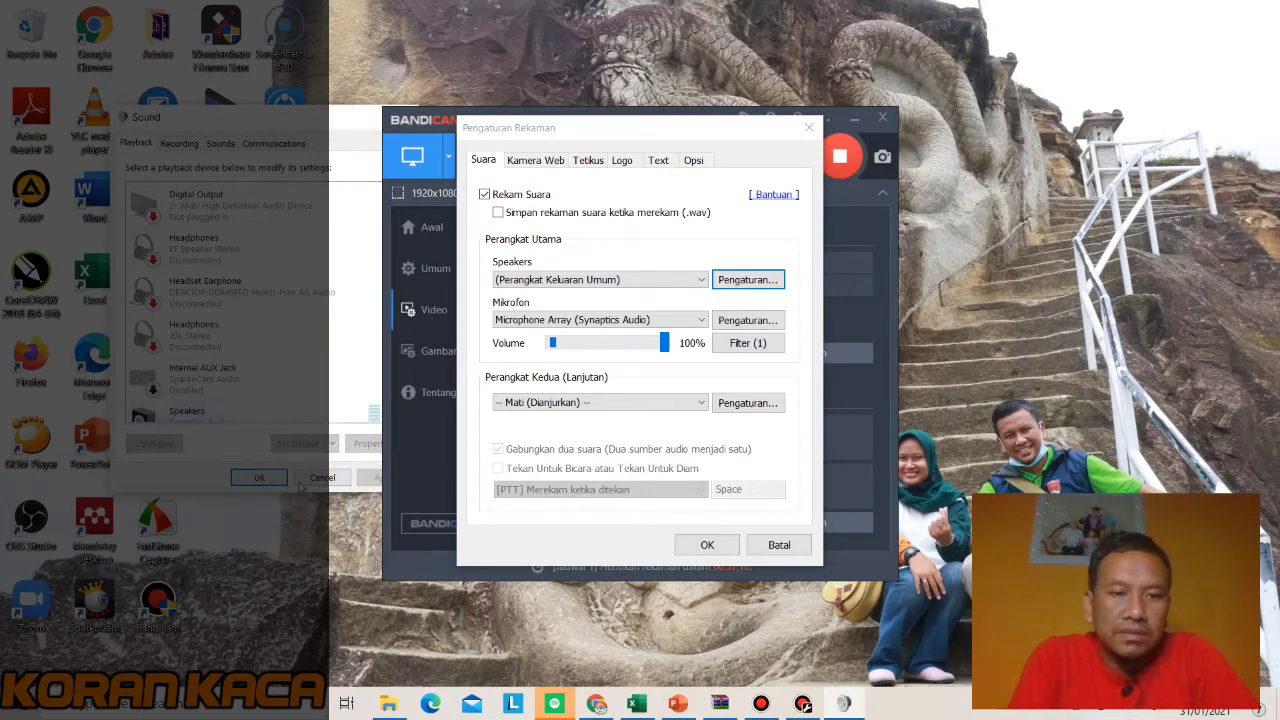
left_click(262, 478)
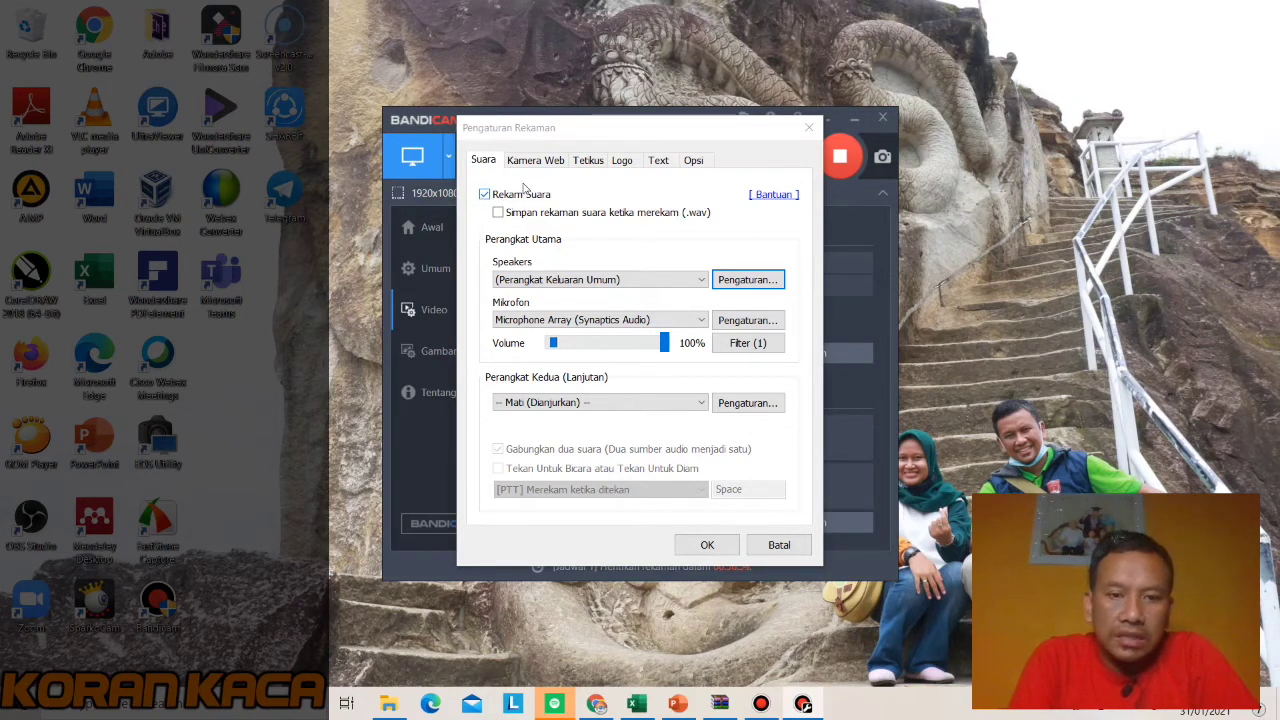
Step: Examine the webcam recording options, including the camera properties, the list of available cameras and the format list
left_click(529, 166)
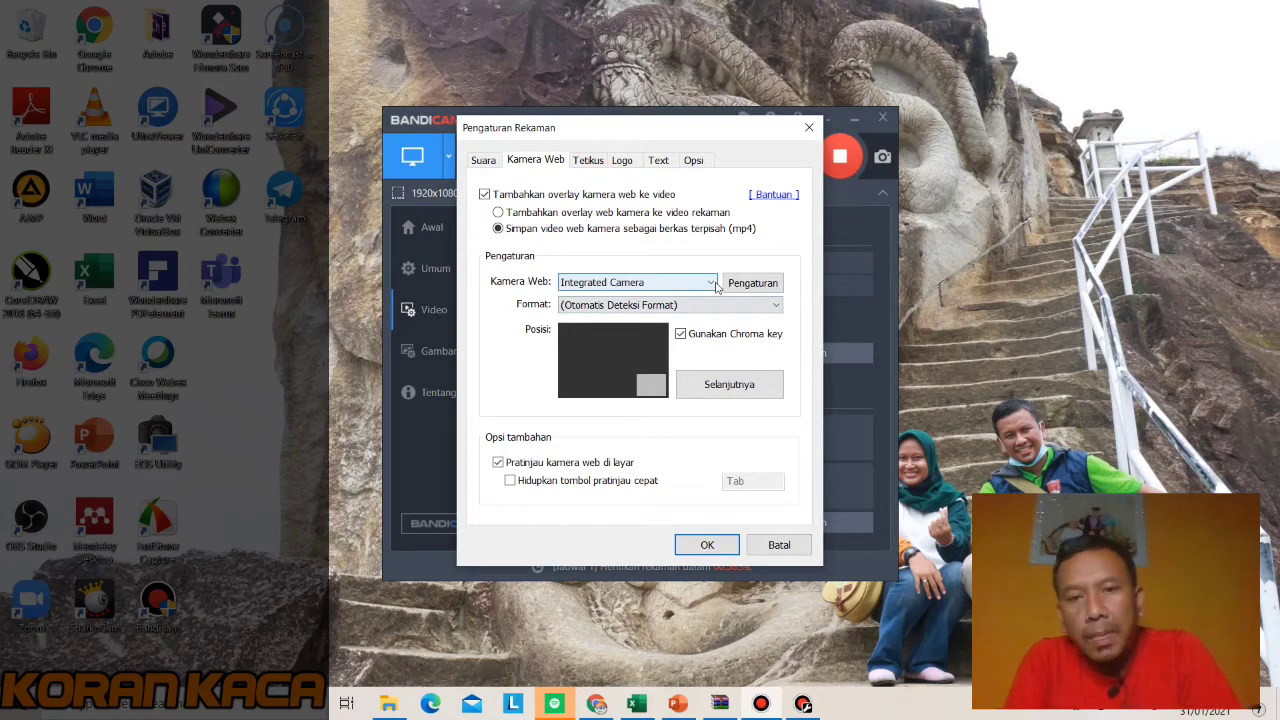
left_click(752, 286)
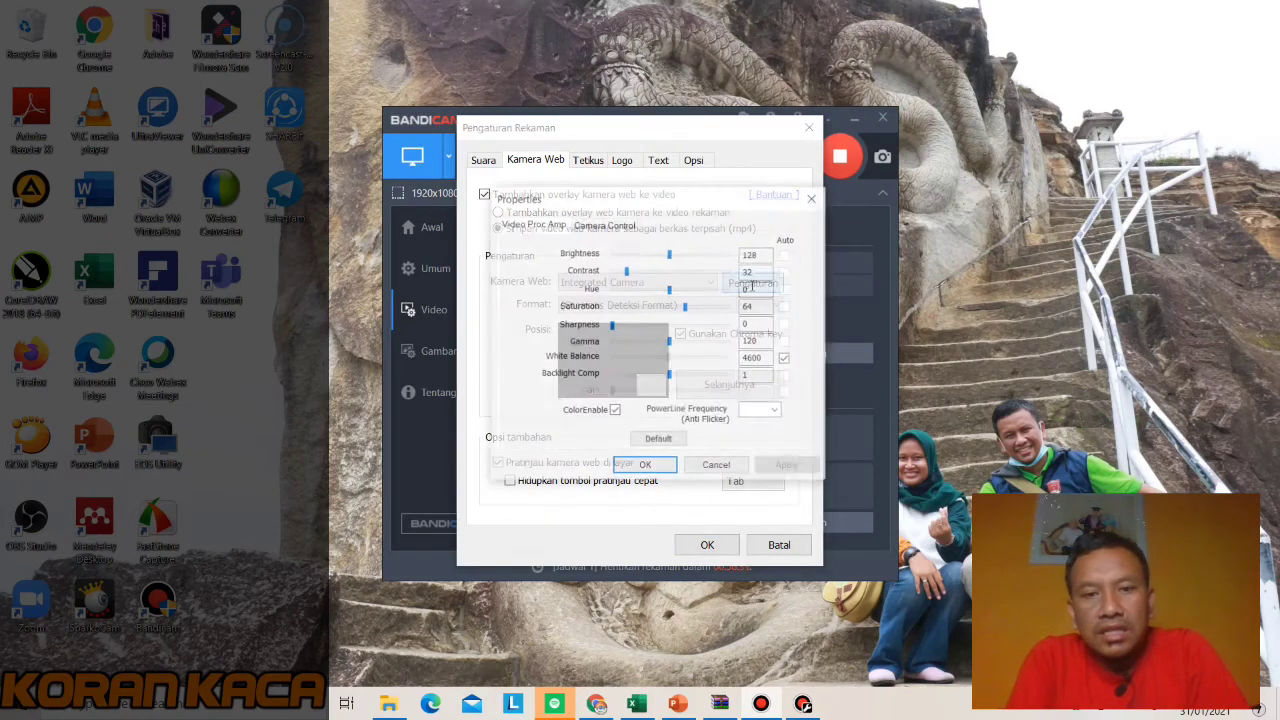
left_click(722, 470)
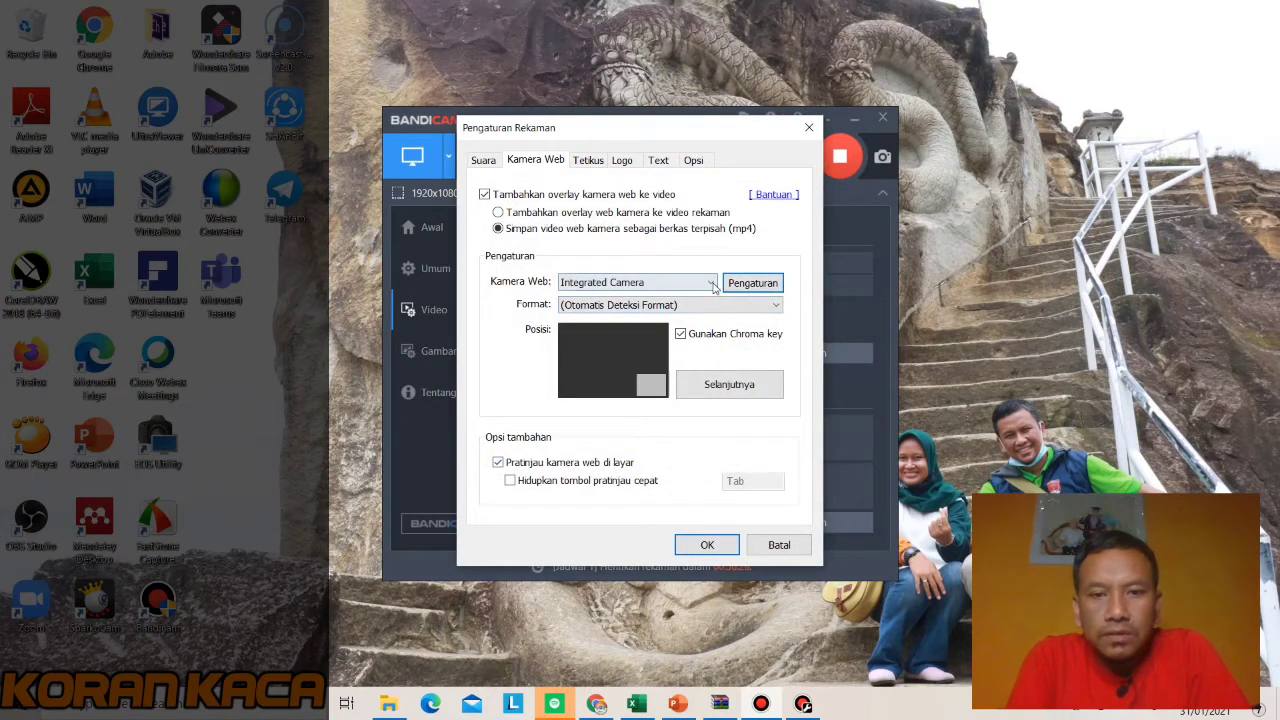
left_click(711, 284)
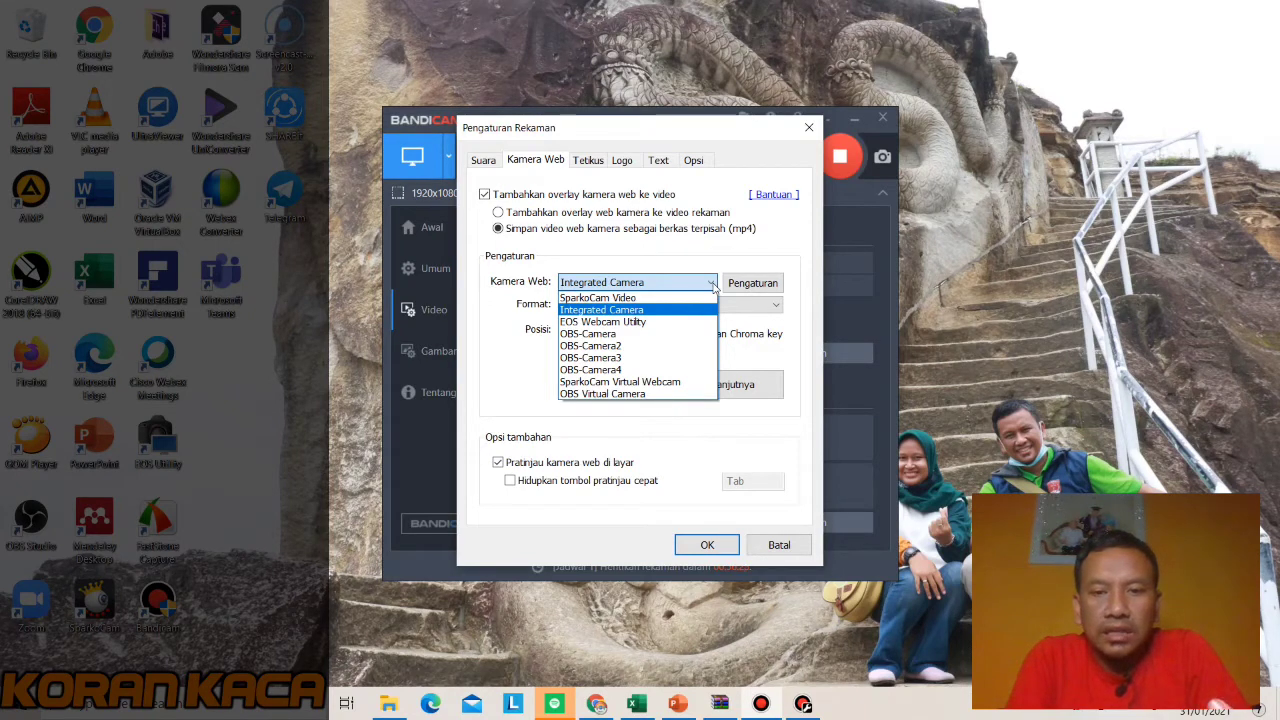
left_click(713, 286)
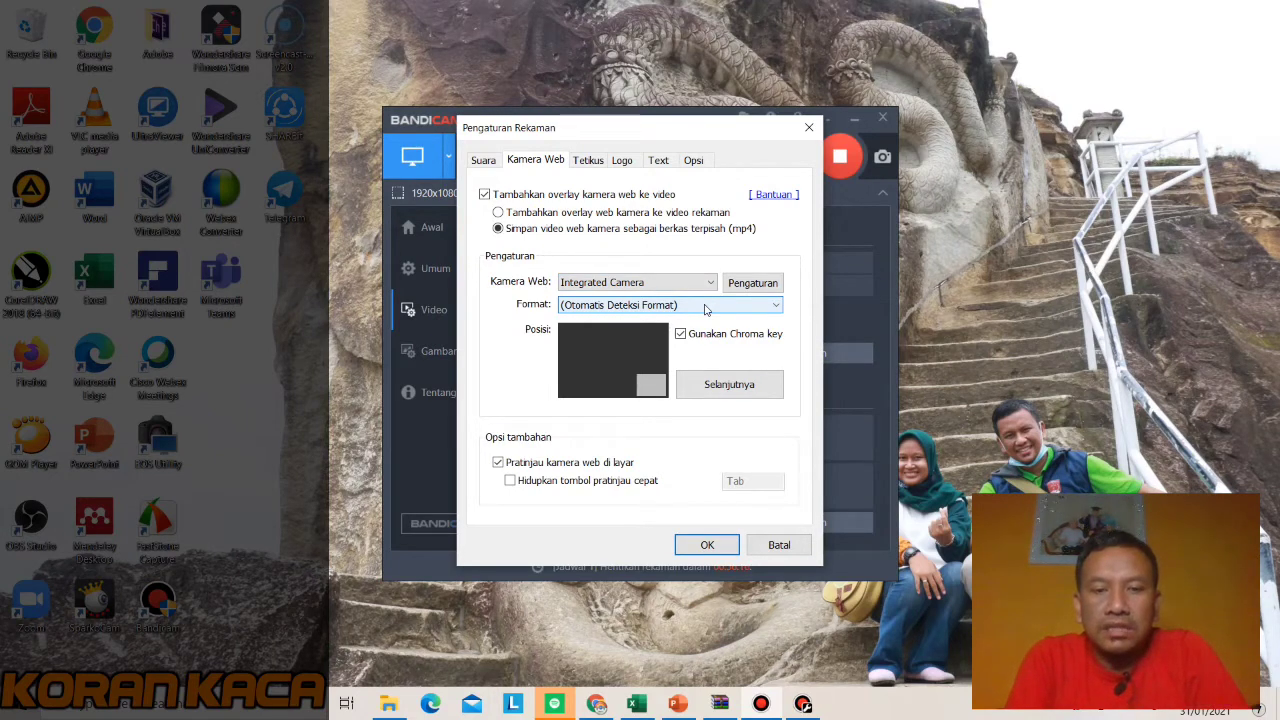
left_click(705, 306)
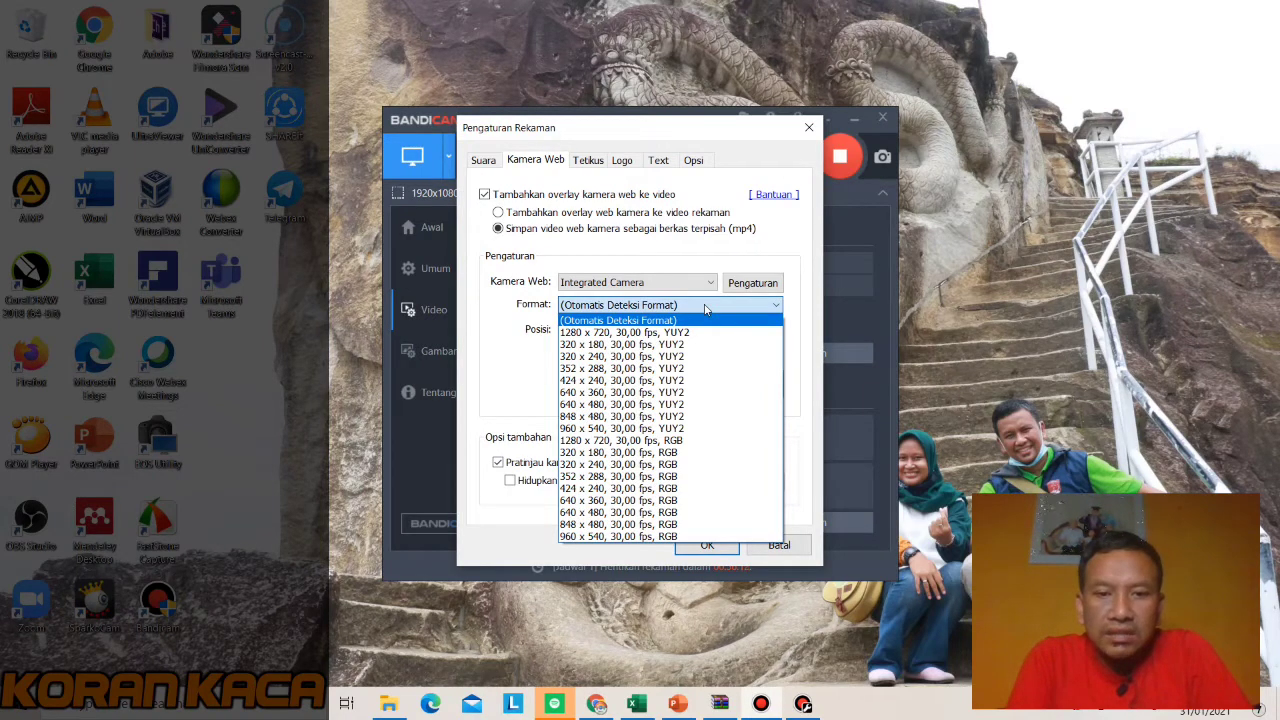
left_click(705, 308)
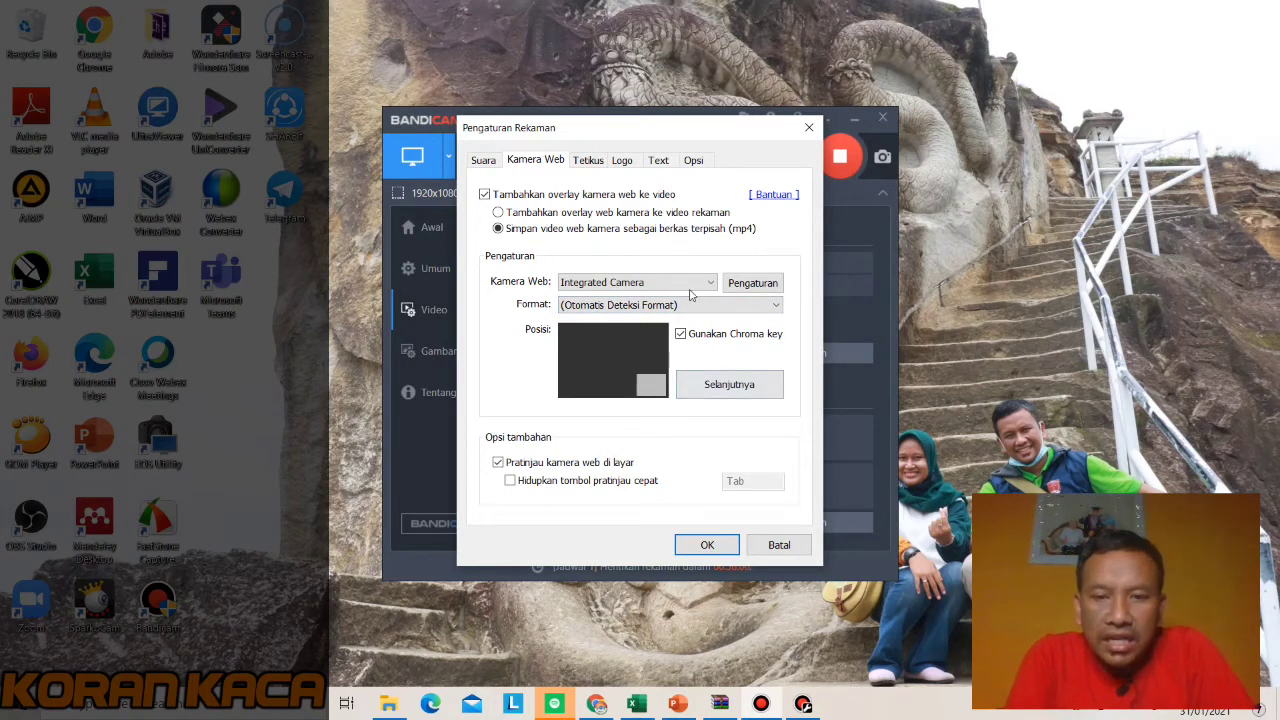
Step: Open the webcam preview with additional settings and toggle the chroma key option off and on again
left_click(720, 388)
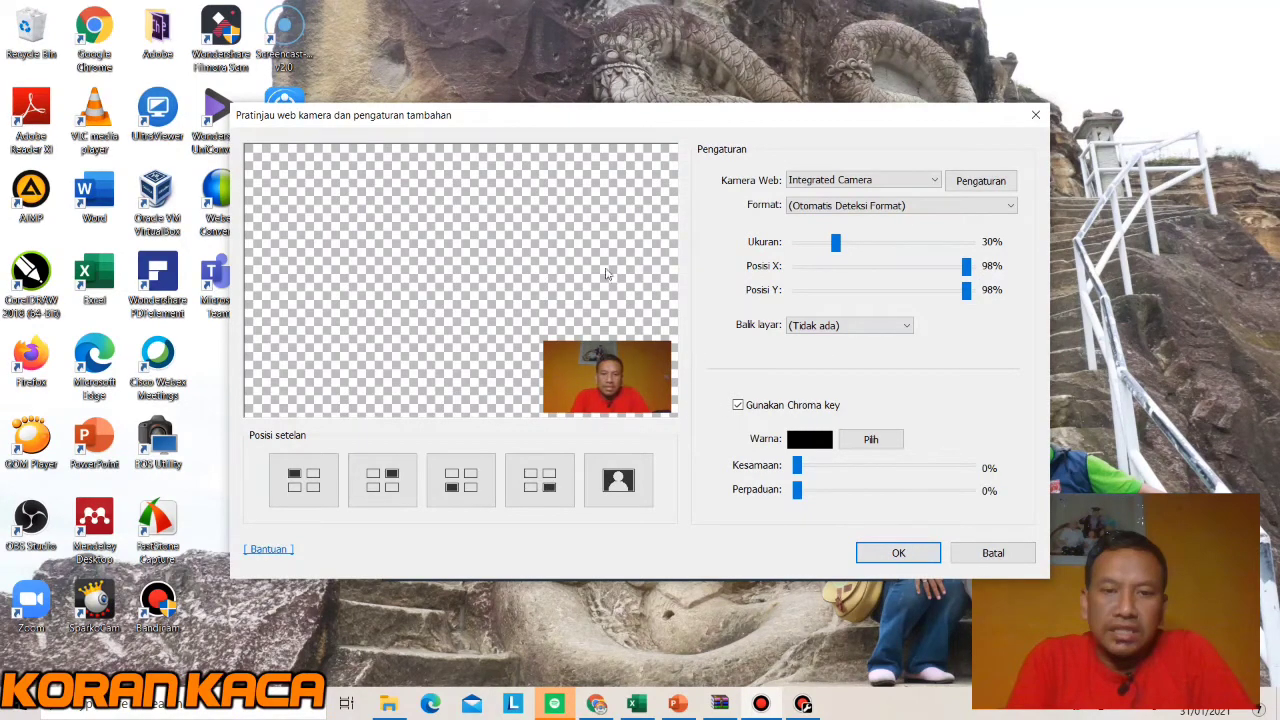
left_click(738, 406)
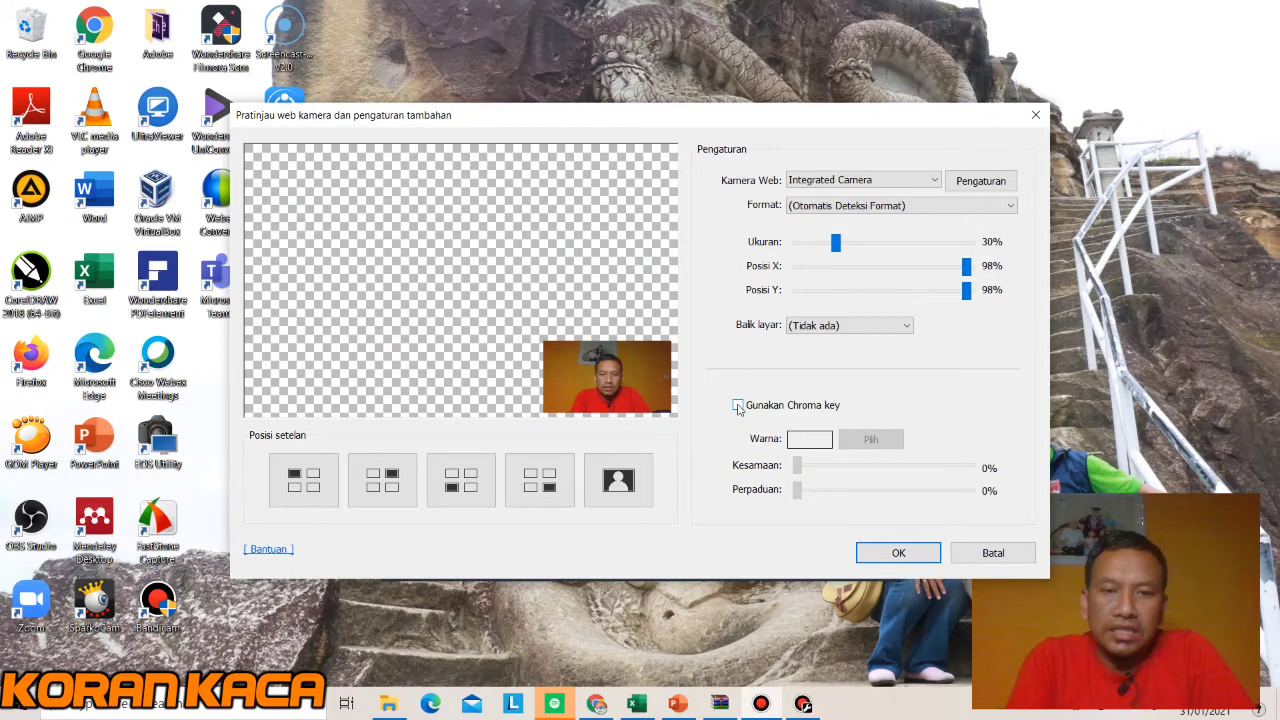
left_click(738, 406)
Step: Try the full-frame and corner position presets for the webcam overlay, finishing with the lower-right corner and chroma key enabled
left_click(617, 484)
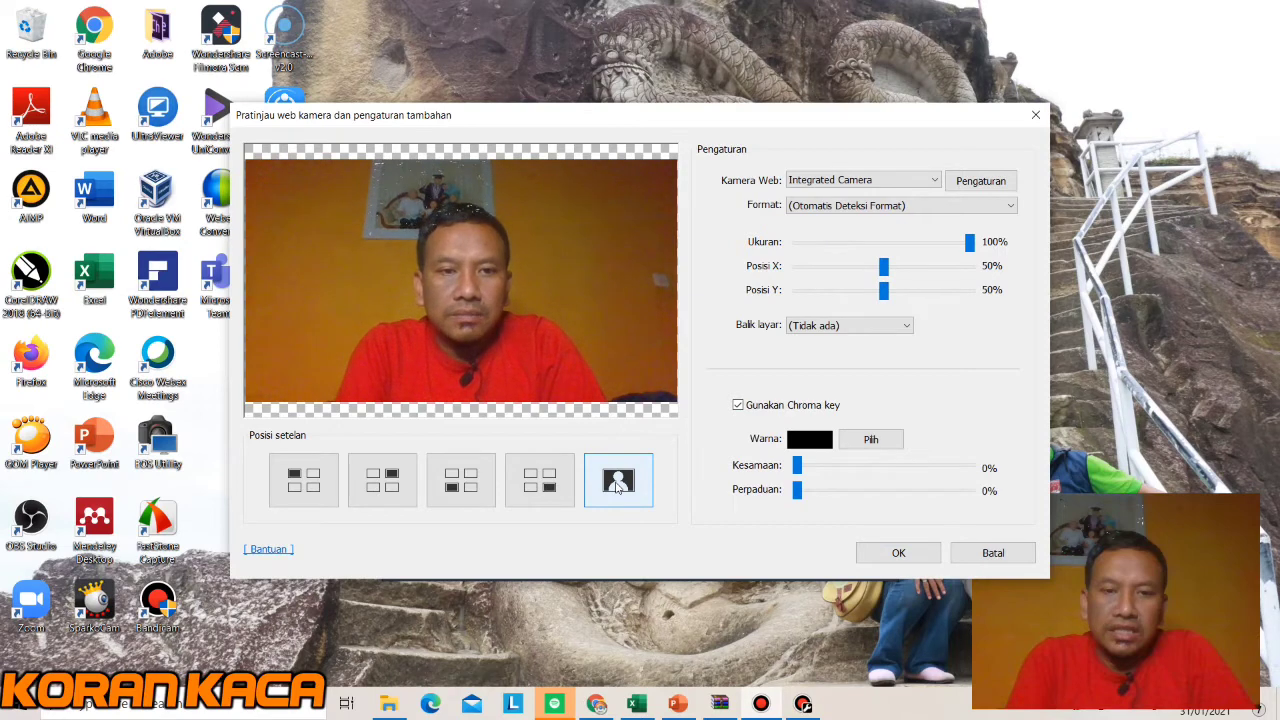
left_click(481, 476)
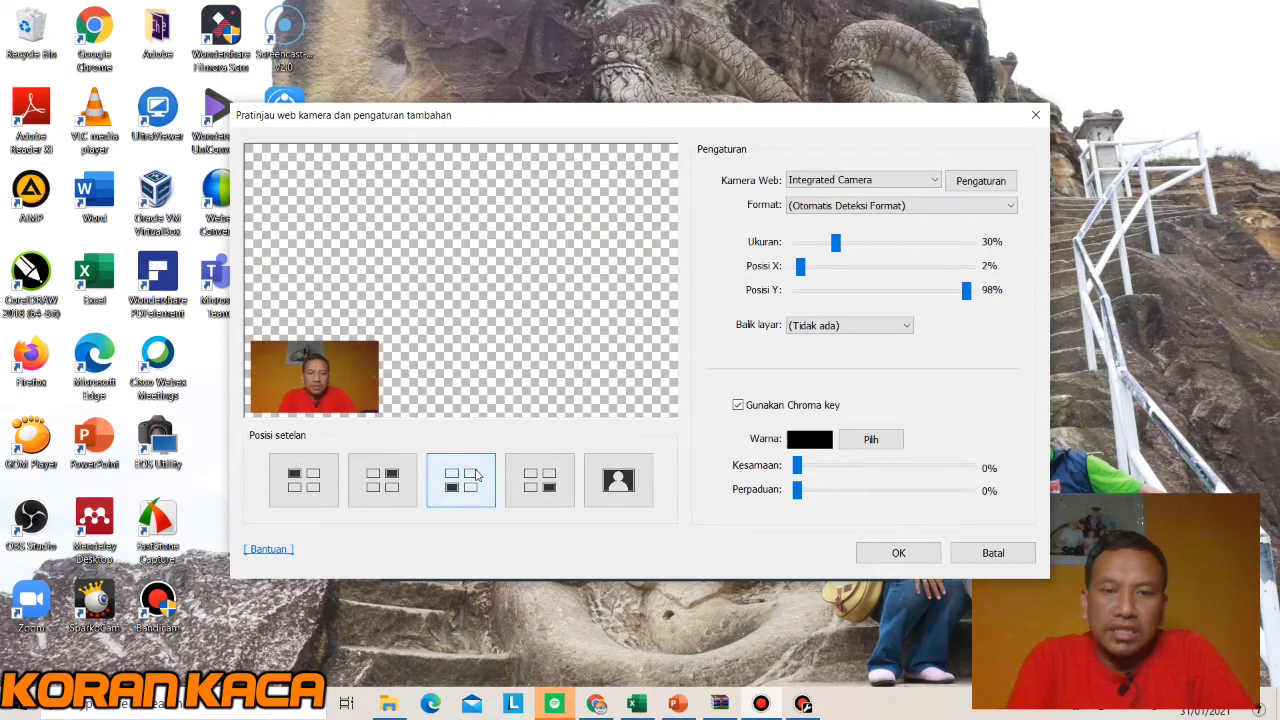
left_click(310, 478)
left_click(380, 480)
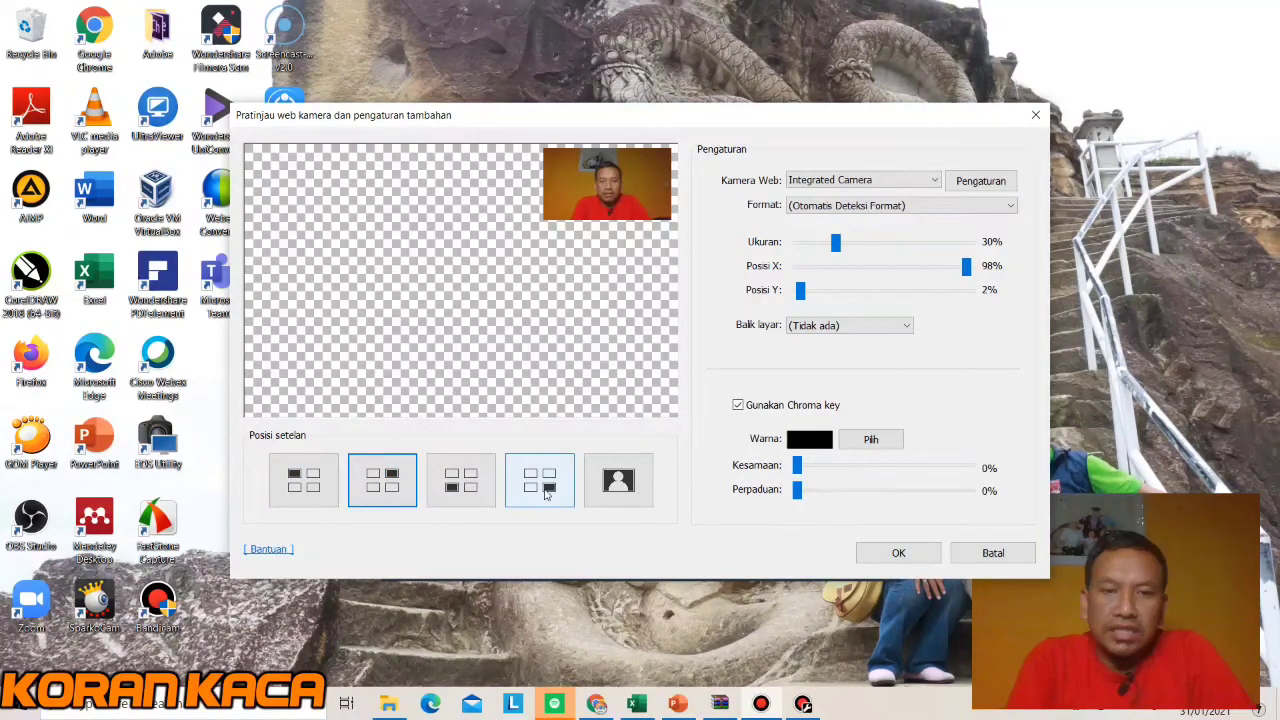
left_click(545, 492)
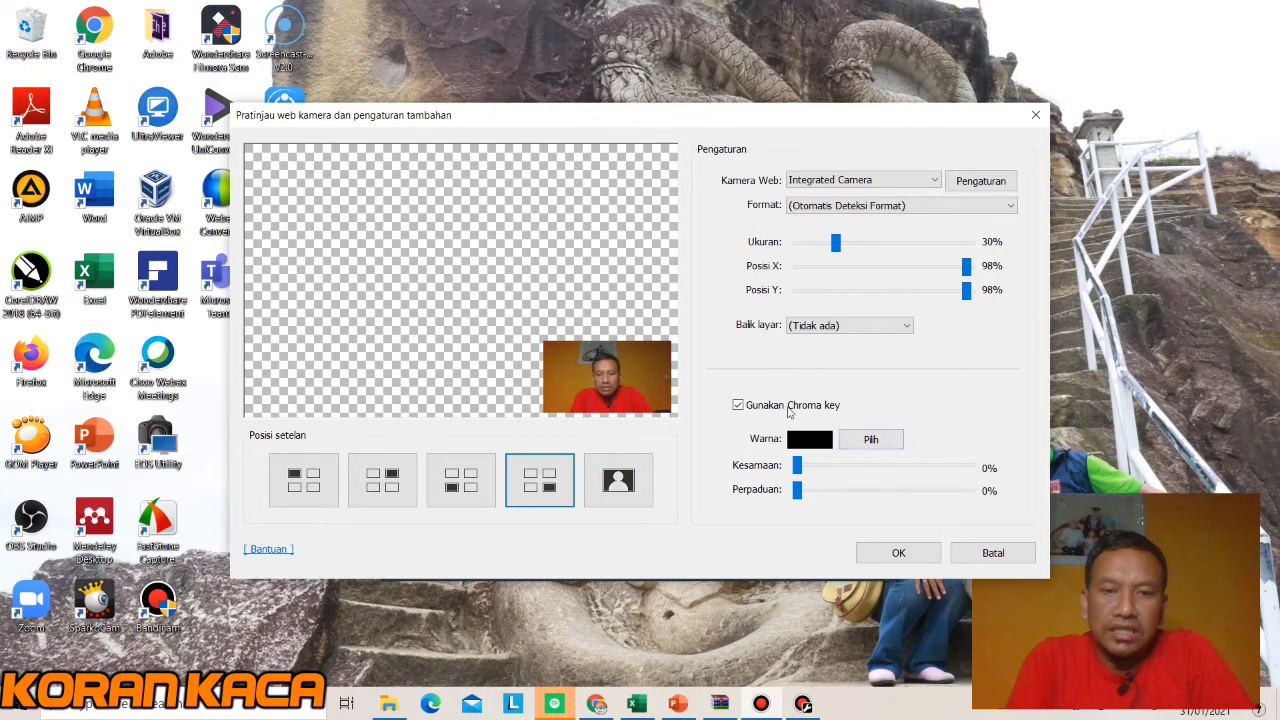
left_click(737, 406)
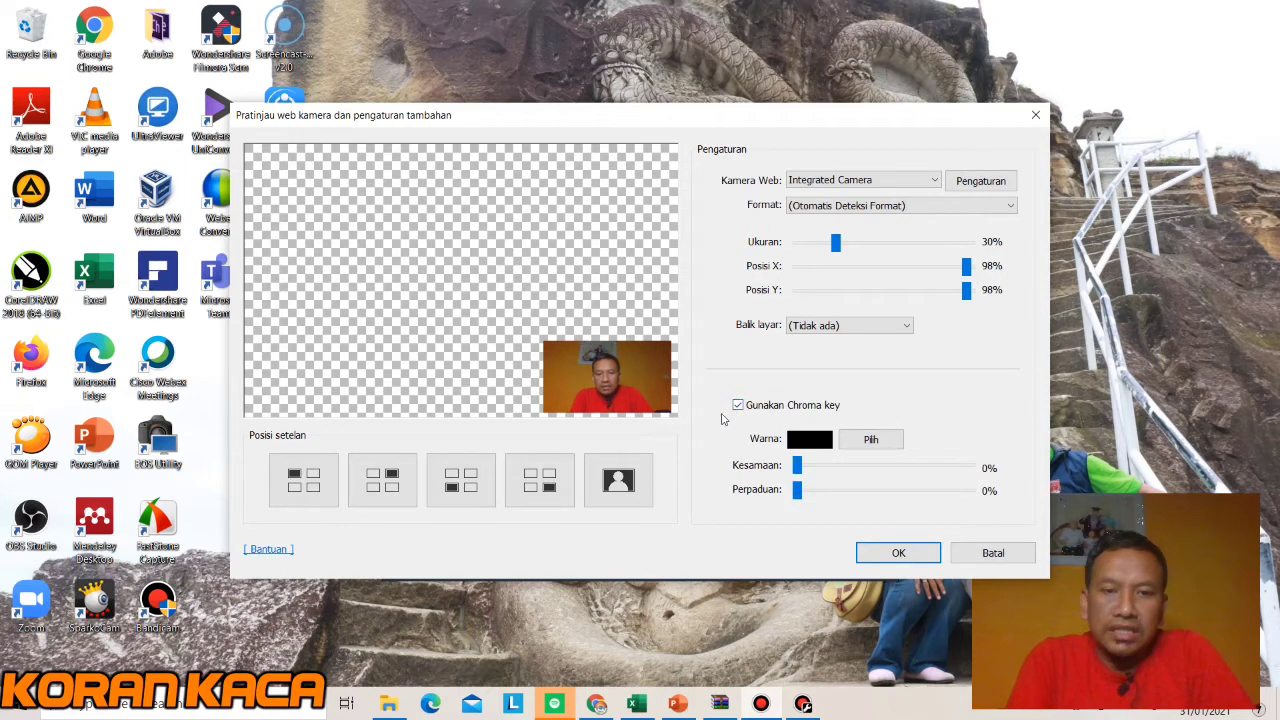
Step: Try the Horizontal and Vertikal flip options on the webcam image, and return the flip setting to (Tidak ada)
left_click(906, 330)
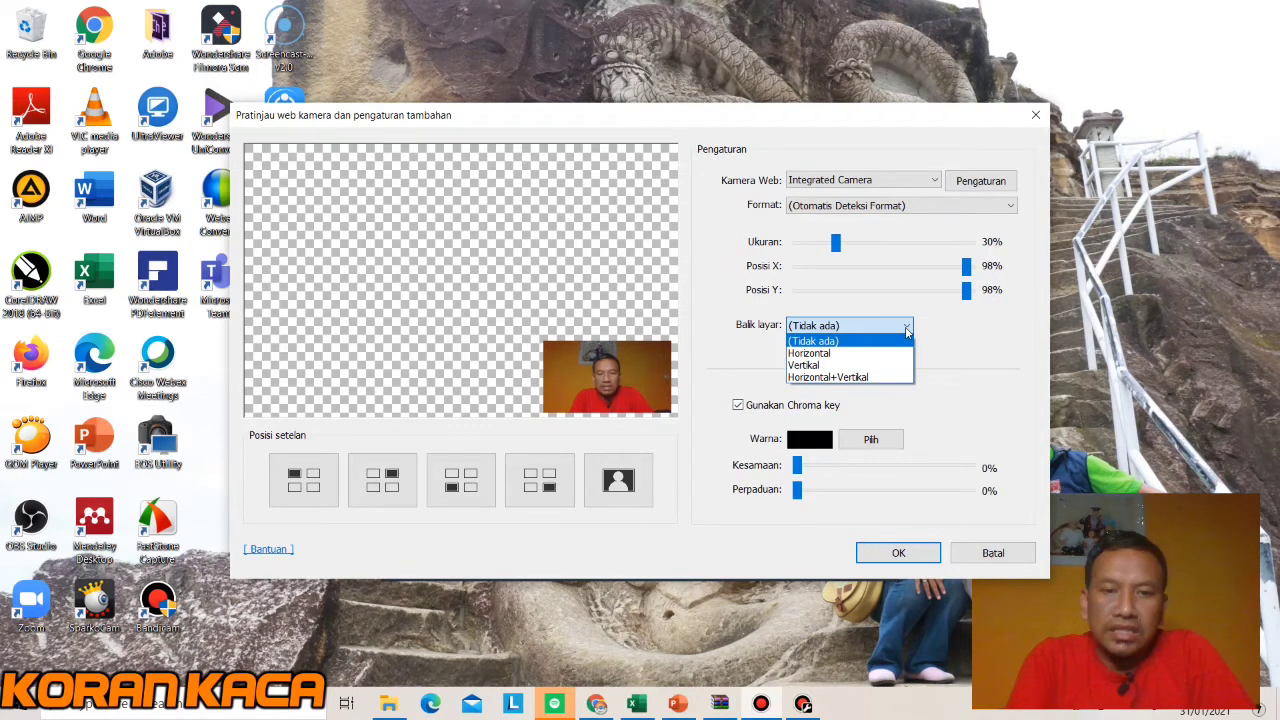
left_click(855, 355)
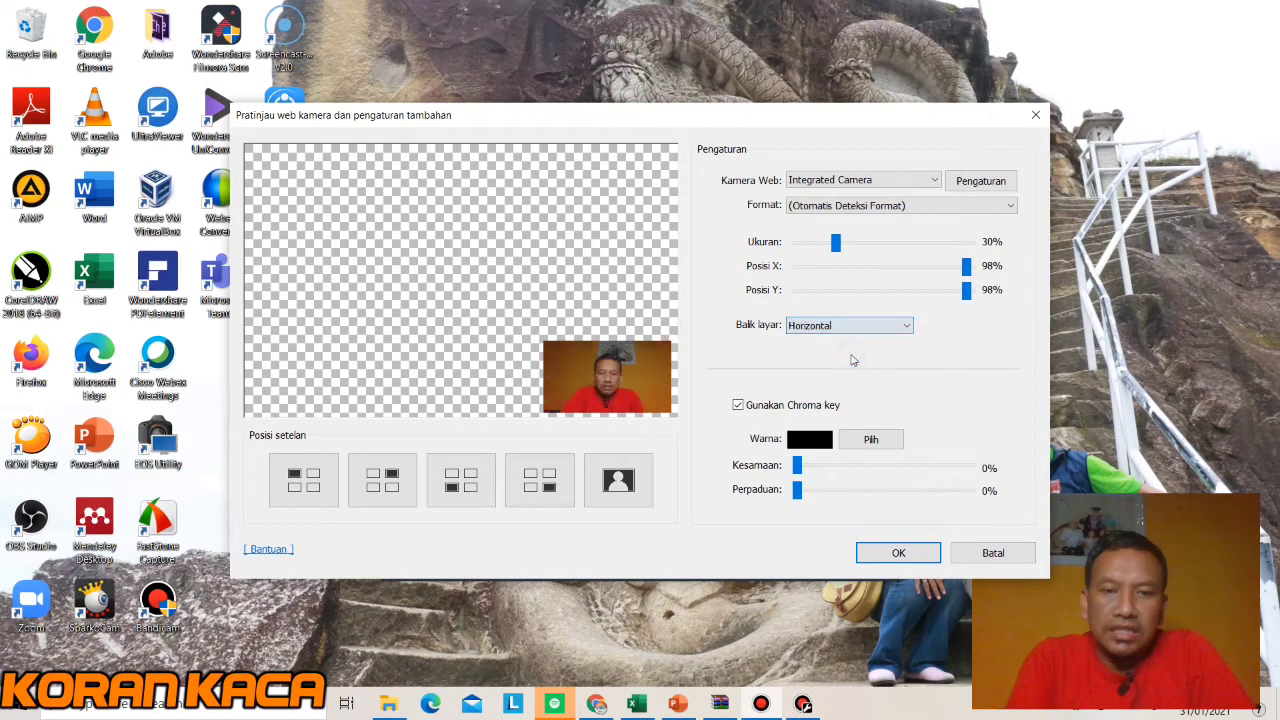
left_click(906, 328)
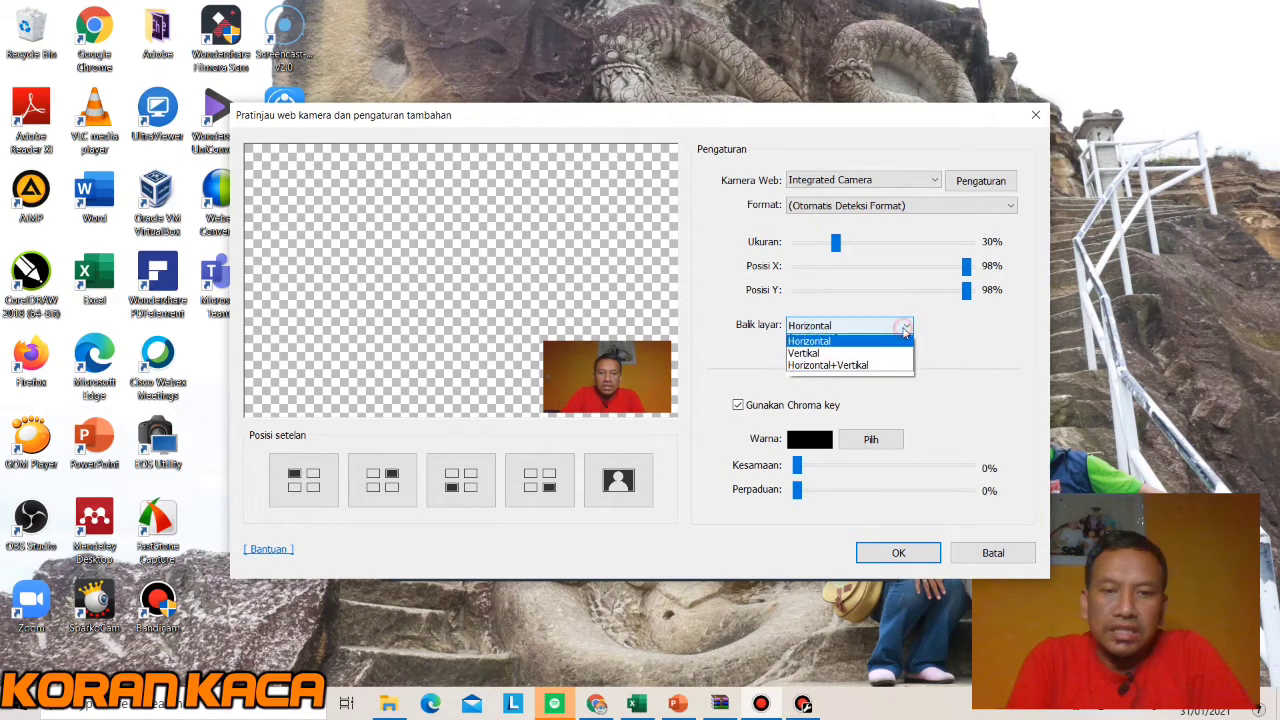
left_click(843, 366)
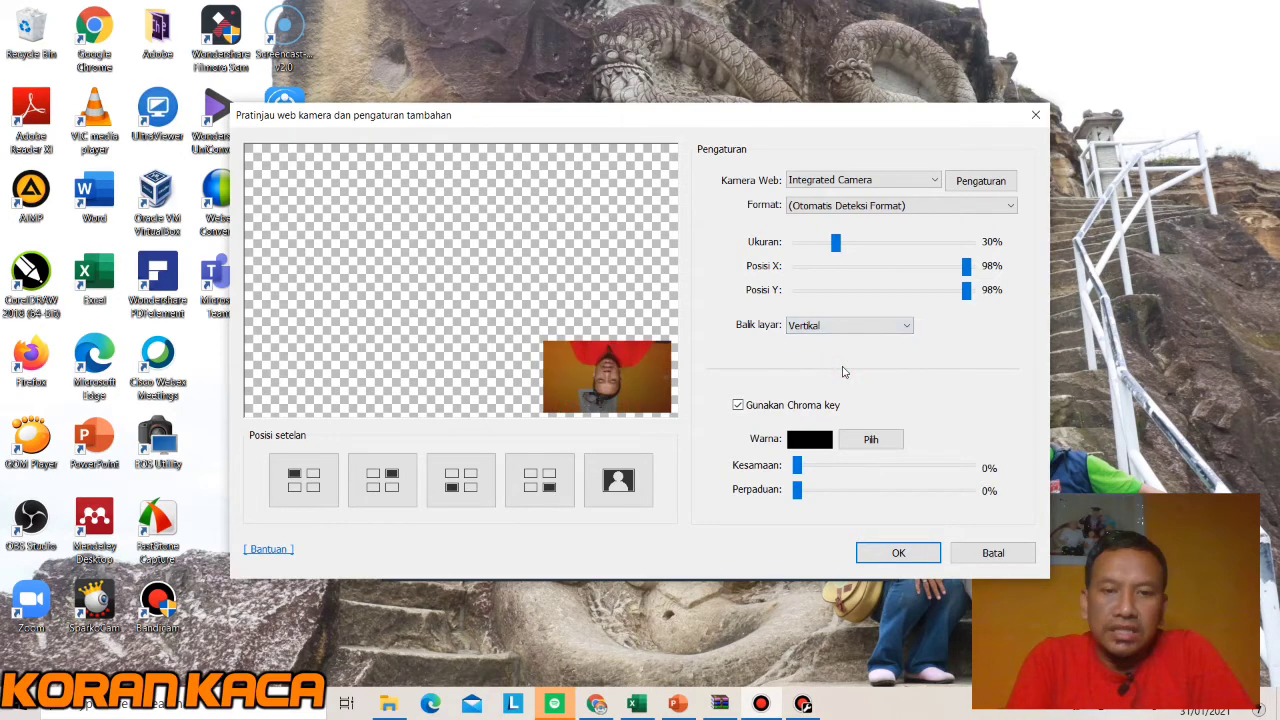
left_click(911, 331)
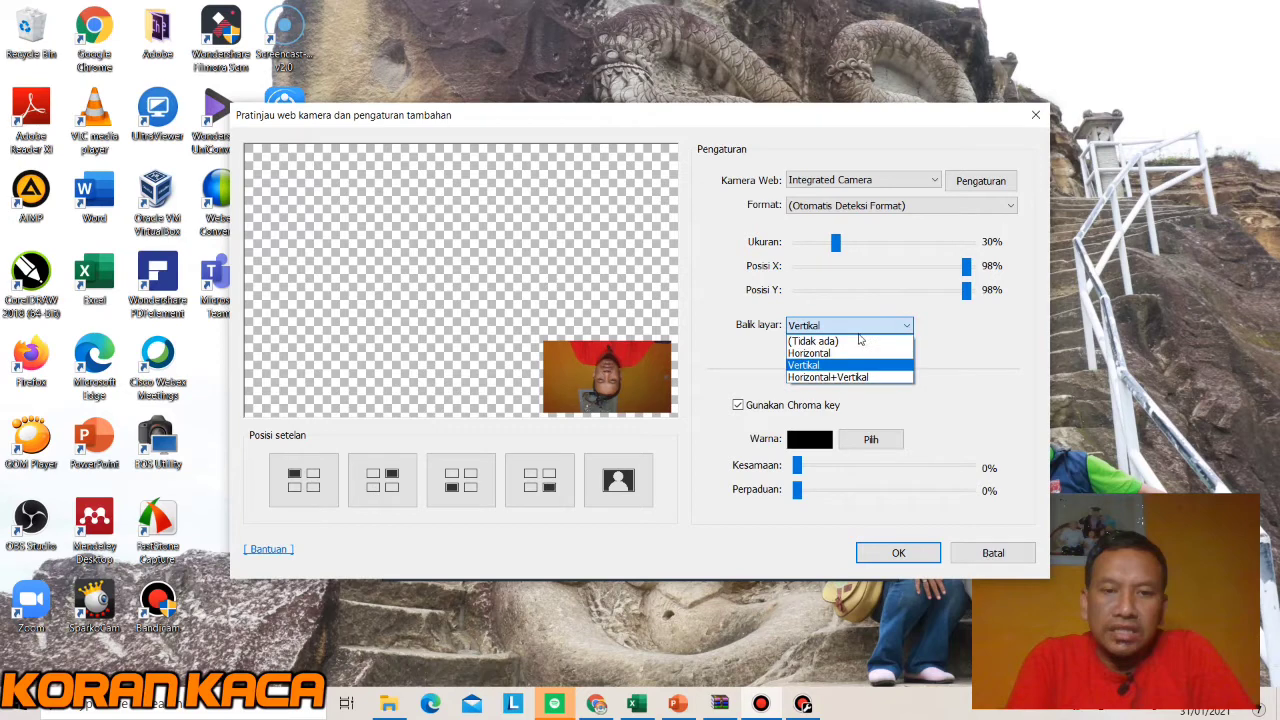
left_click(853, 341)
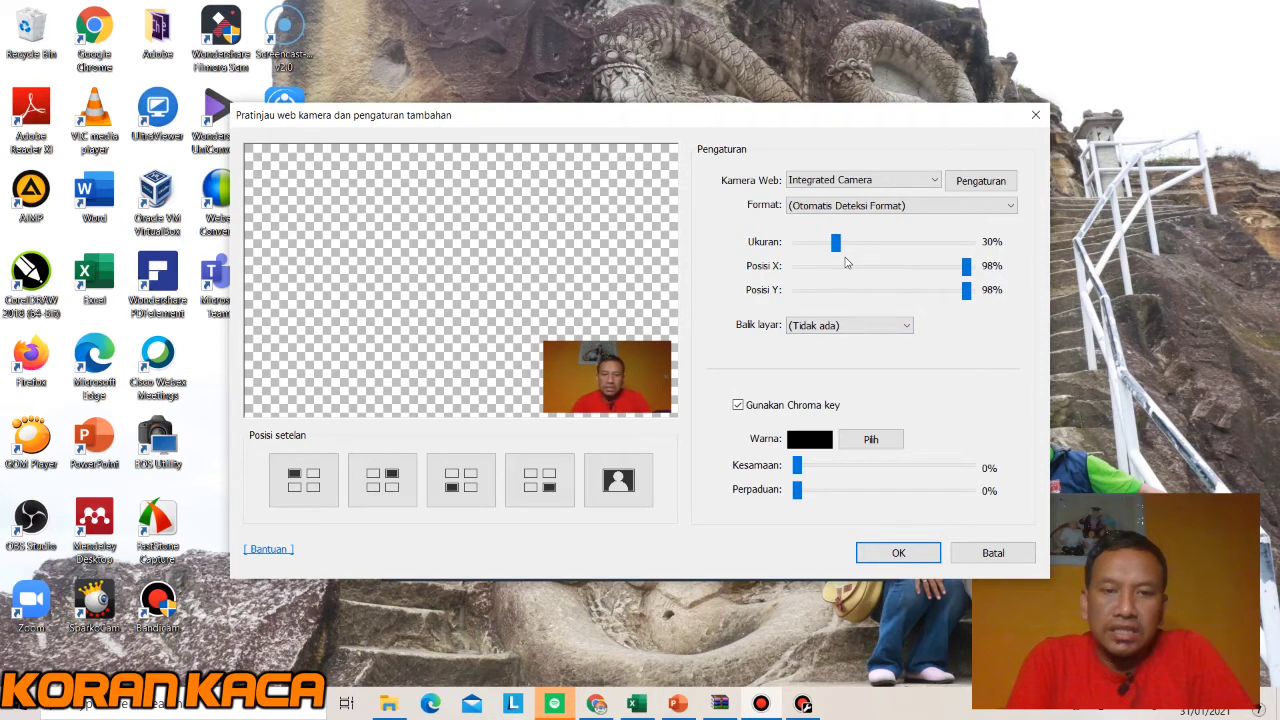
Step: Set the webcam overlay size to 31%, keeping the chroma key sliders at 0% and automatic format detection, and accept the additional settings
mouse_move(836, 245)
left_mouse_down()
mouse_move(869, 246)
mouse_move(838, 253)
left_mouse_up()
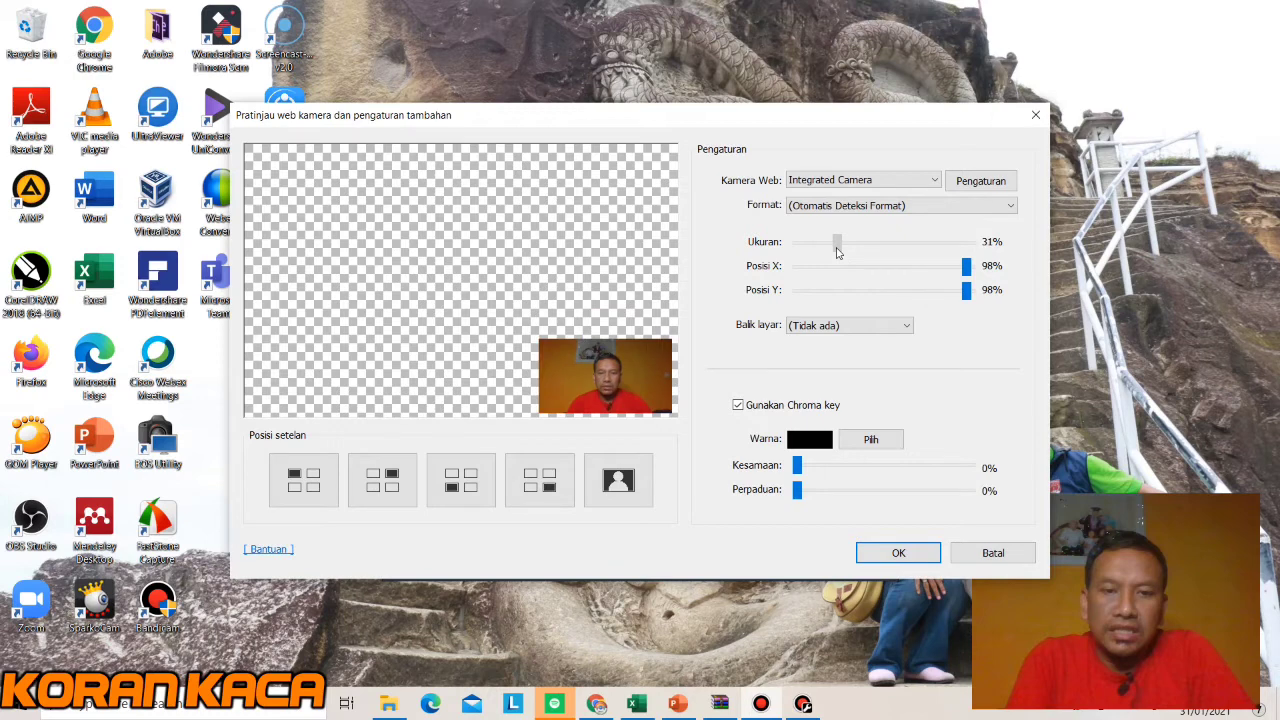
left_click_drag(838, 252, 838, 252)
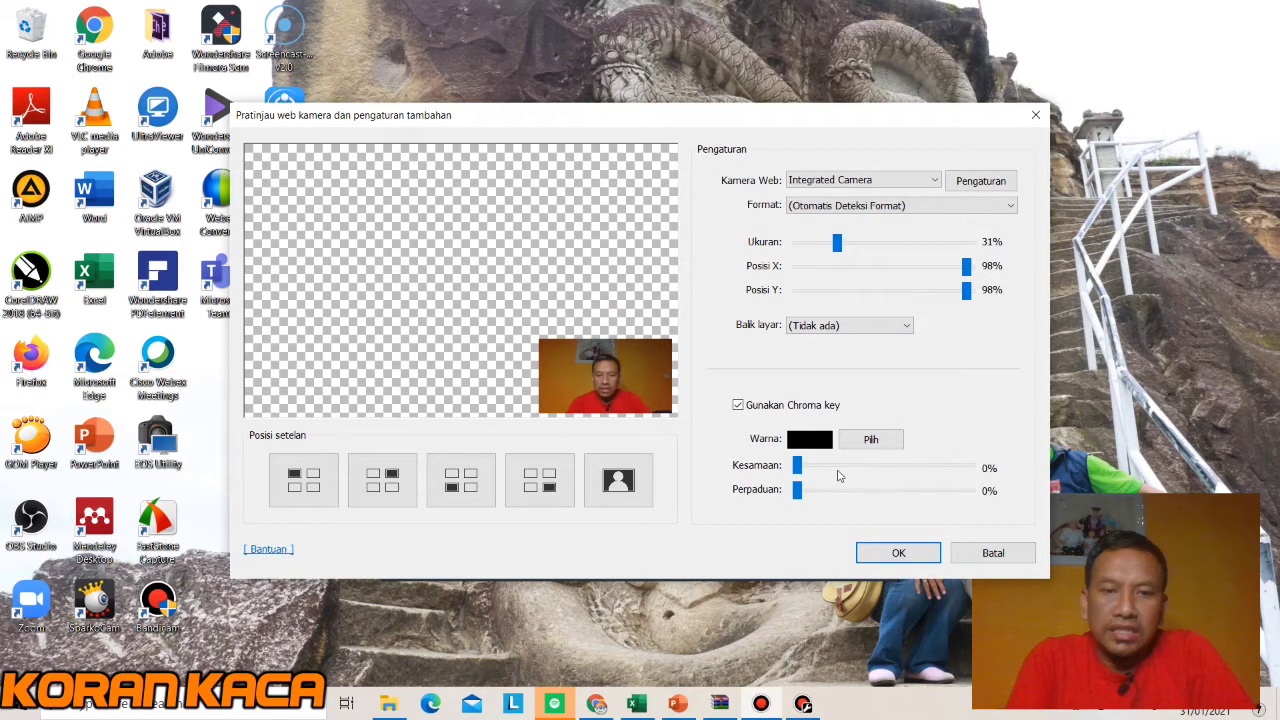
left_click_drag(797, 468, 791, 497)
left_click(1008, 207)
left_click(1008, 207)
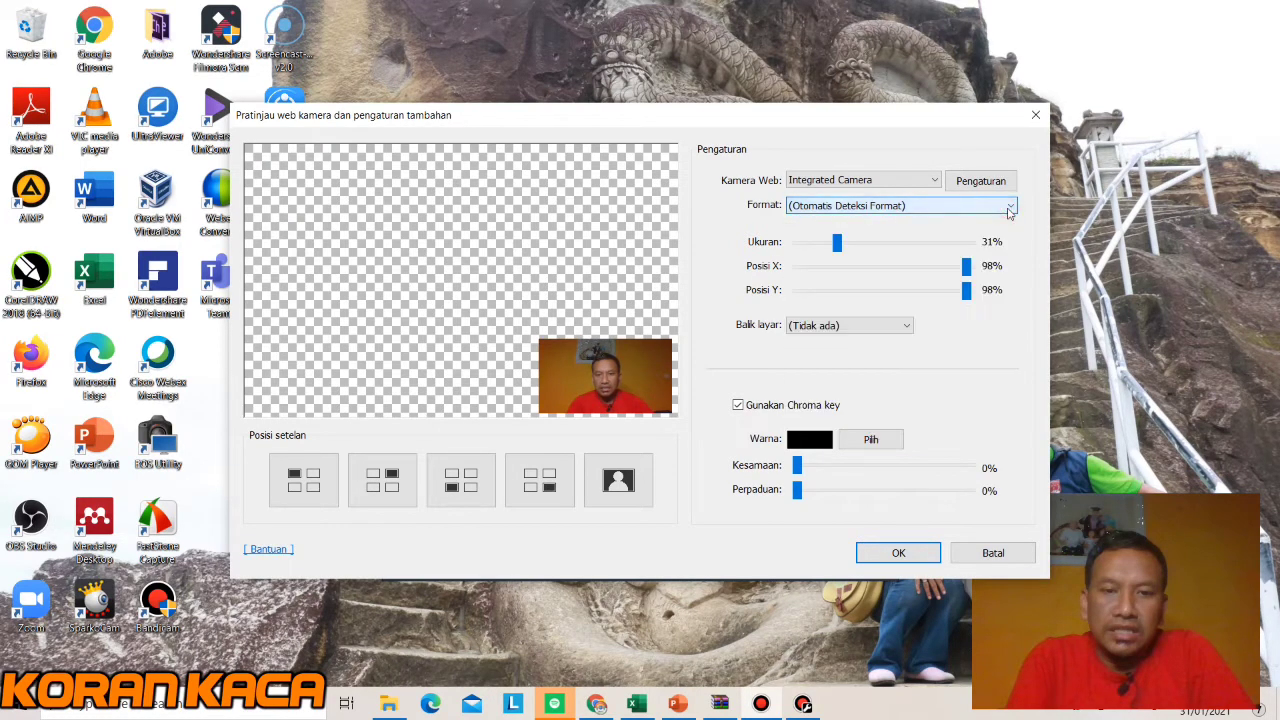
left_click(899, 553)
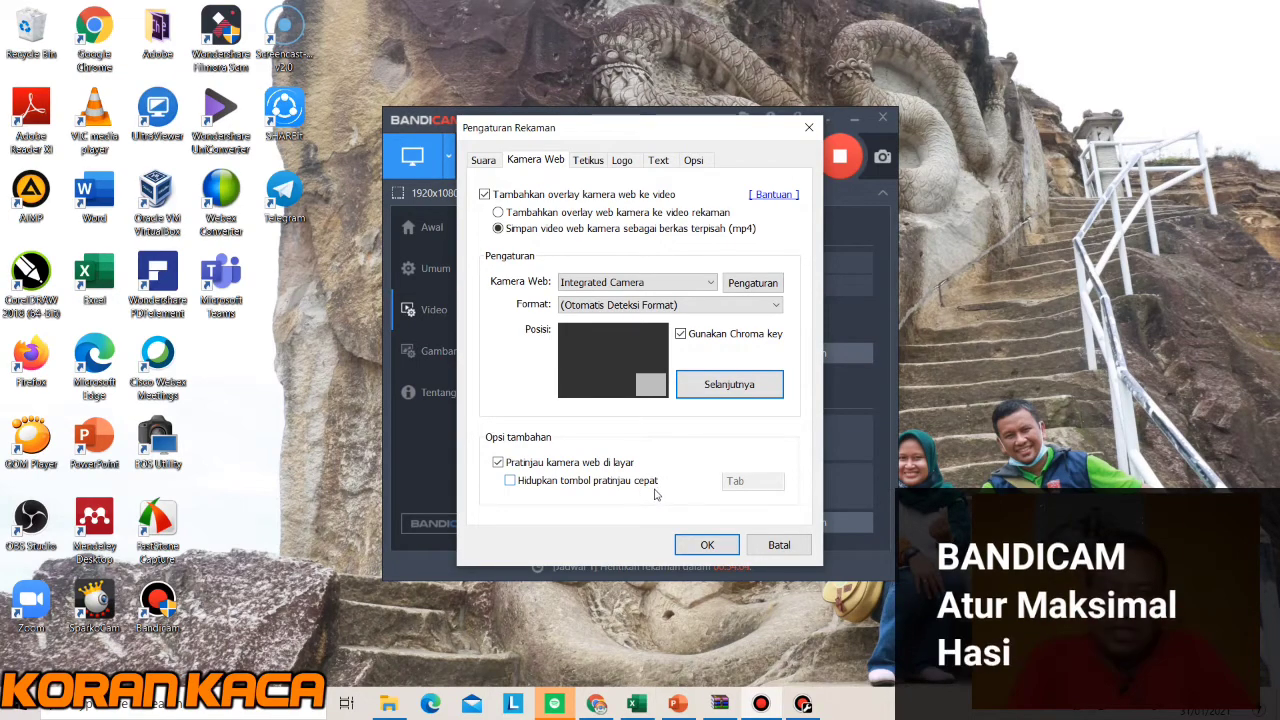
Step: Examine the mouse effect options in the recording settings, including the size choices for the click effect
left_click(589, 165)
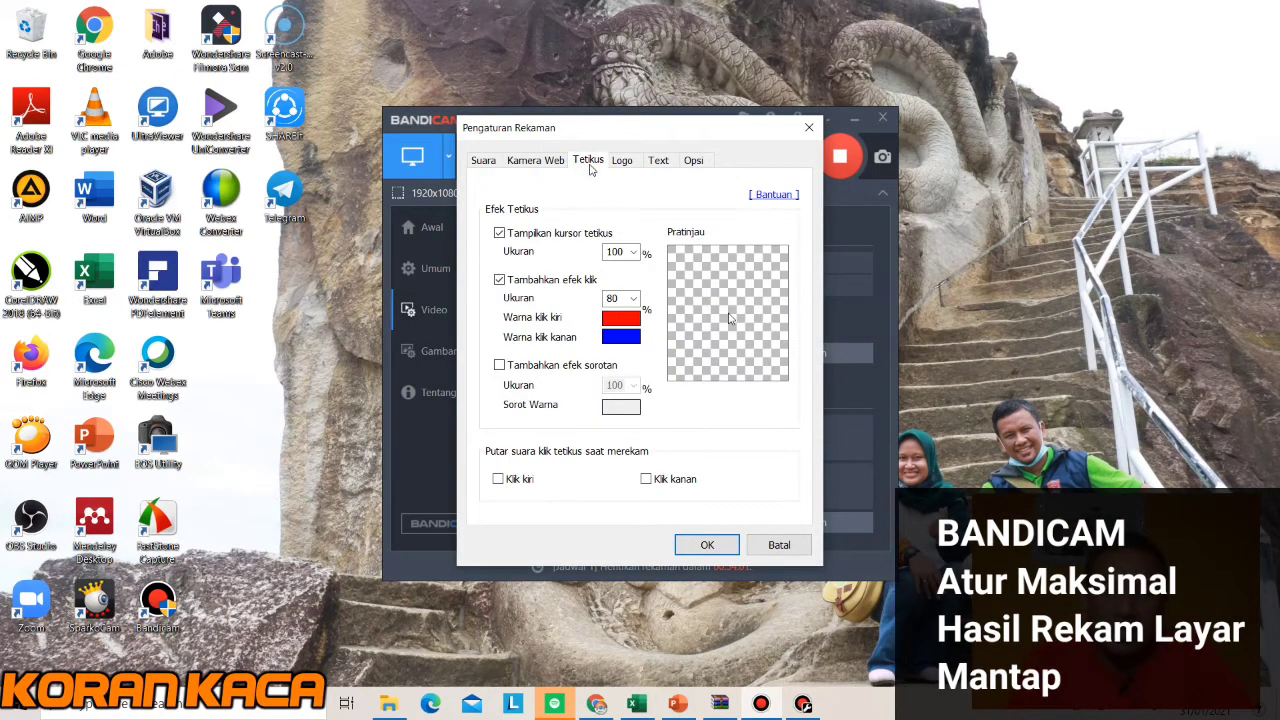
left_click(633, 299)
left_click(633, 301)
Step: Try enabling the video logo and browsing for a logo image, cancel the file selection, and disable the logo again
left_click(622, 162)
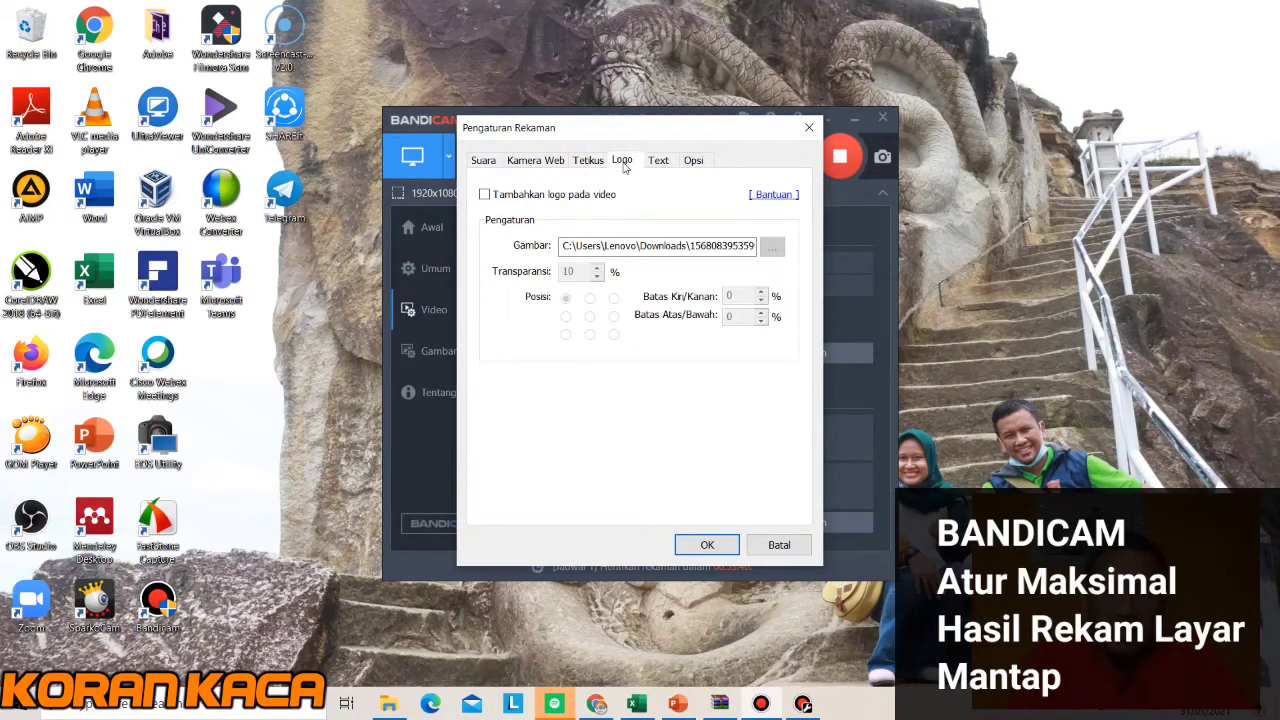
left_click(485, 196)
left_click(485, 196)
left_click(485, 196)
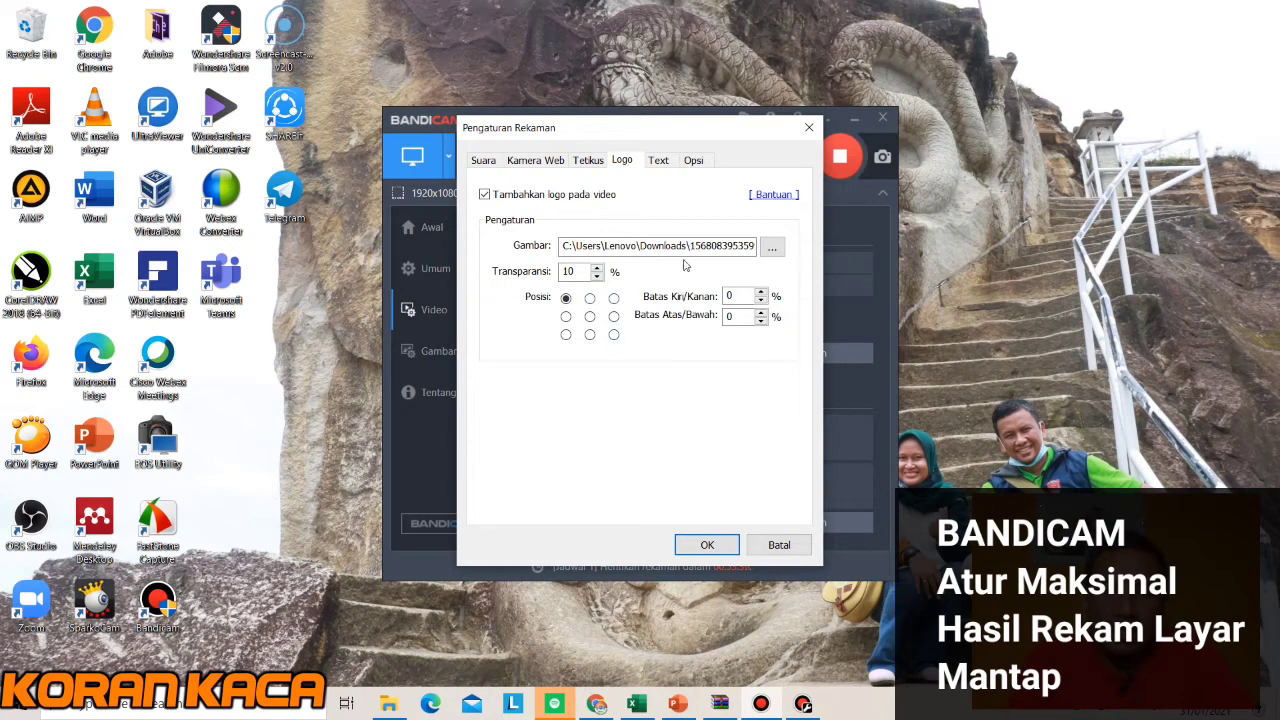
left_click(771, 247)
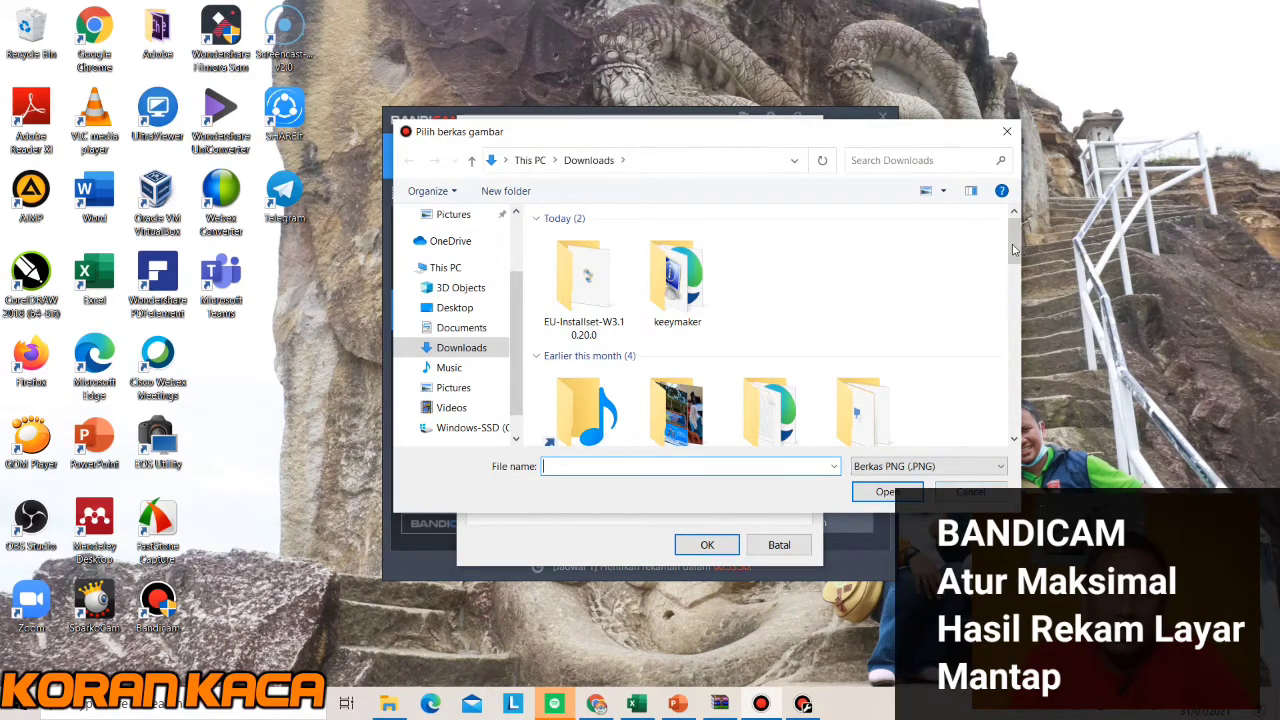
left_click(968, 492)
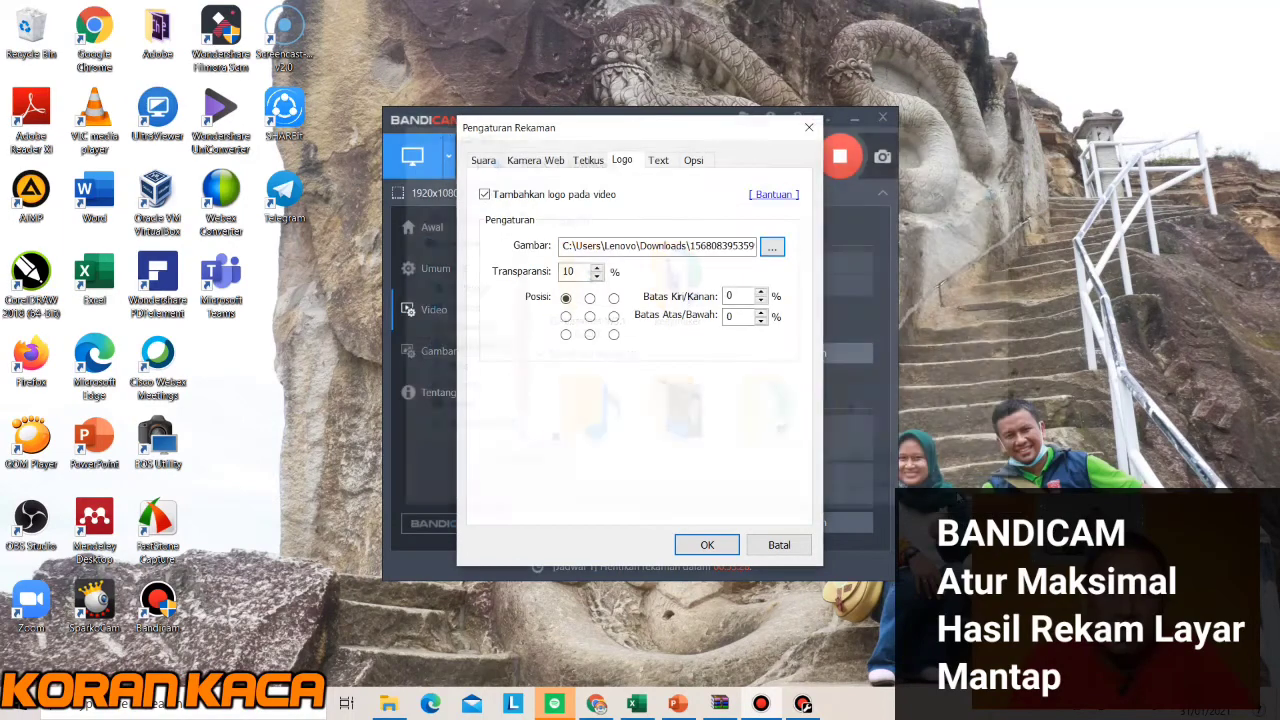
left_click(485, 195)
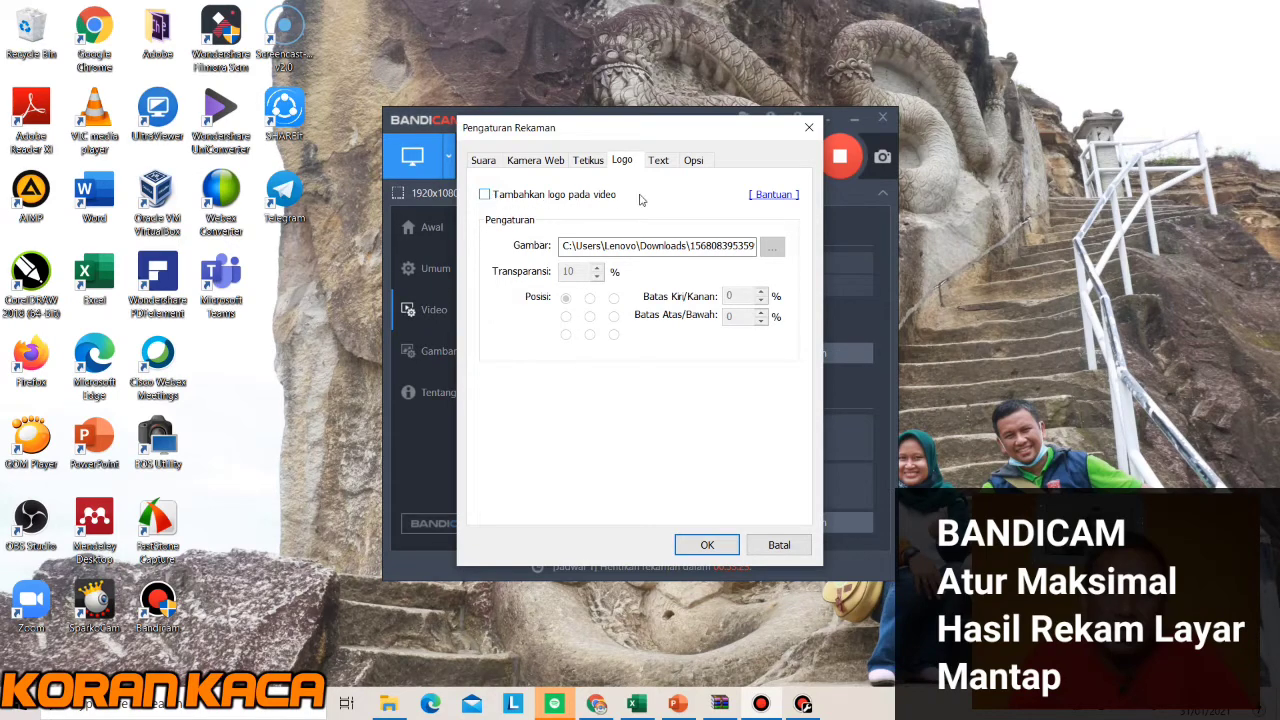
Step: Review the KORAN KACA text overlay and its formatting options, and save the recording settings
left_click(659, 163)
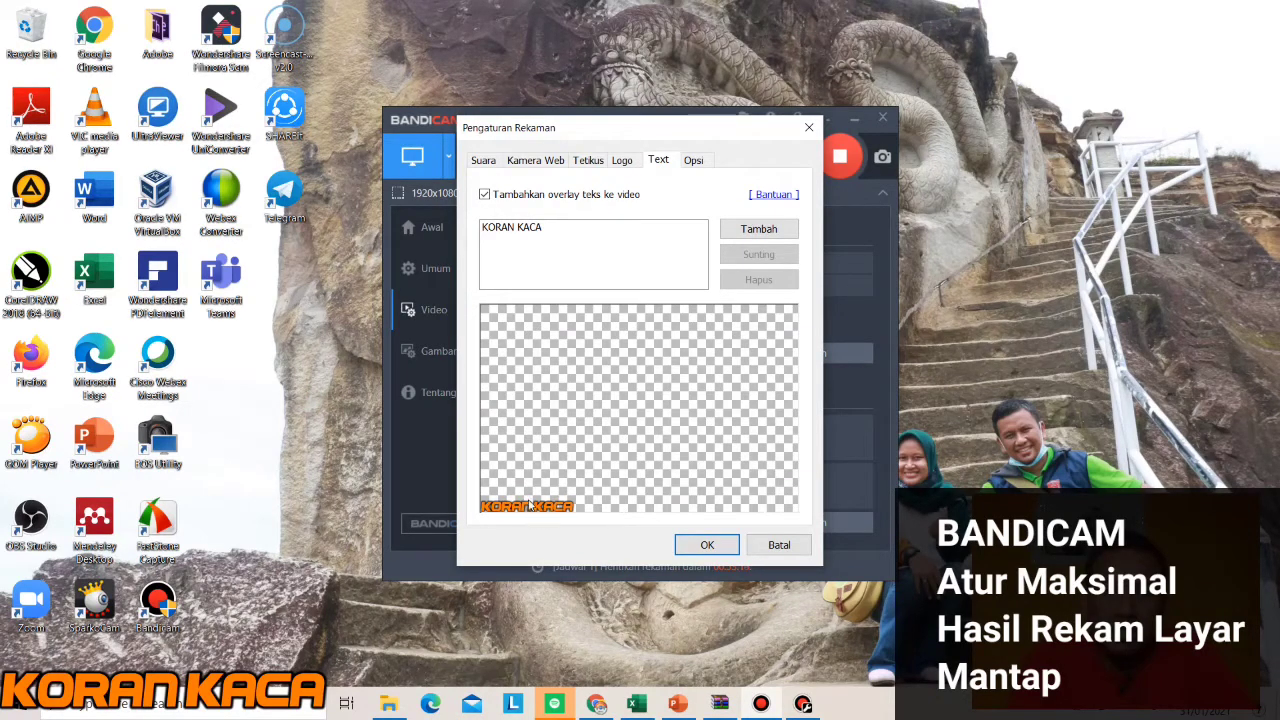
left_click(610, 236)
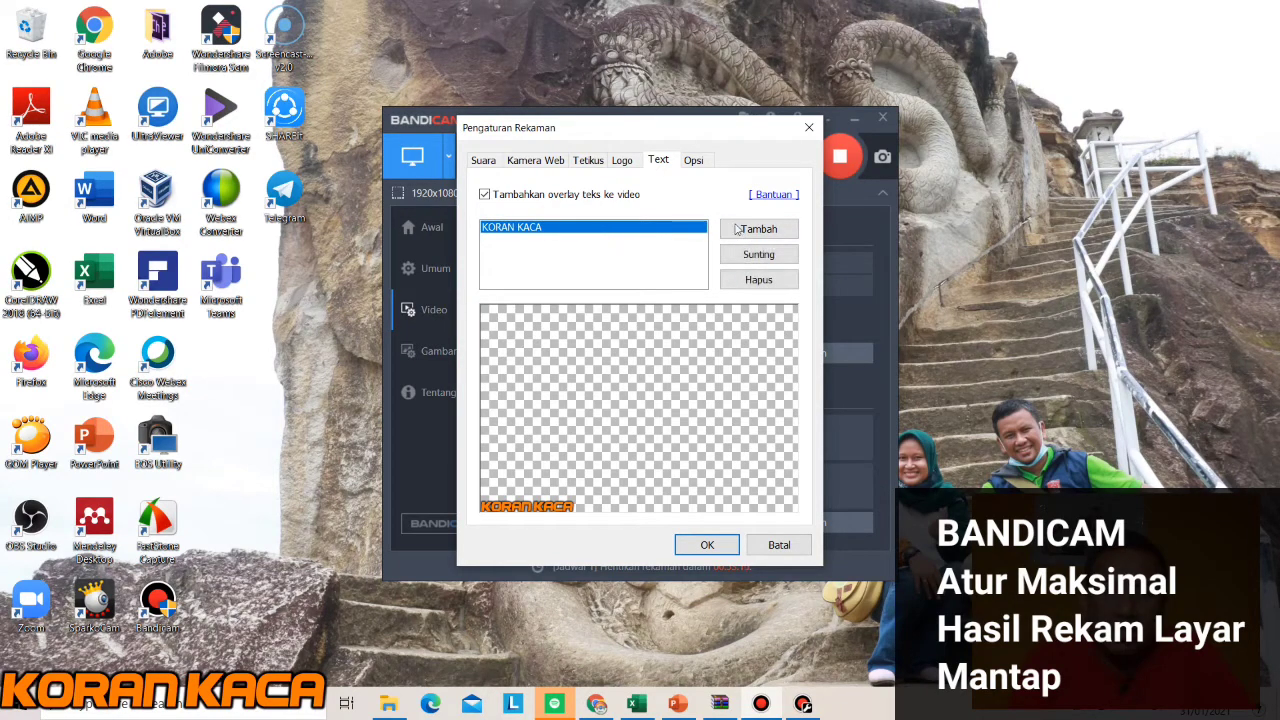
left_click(768, 257)
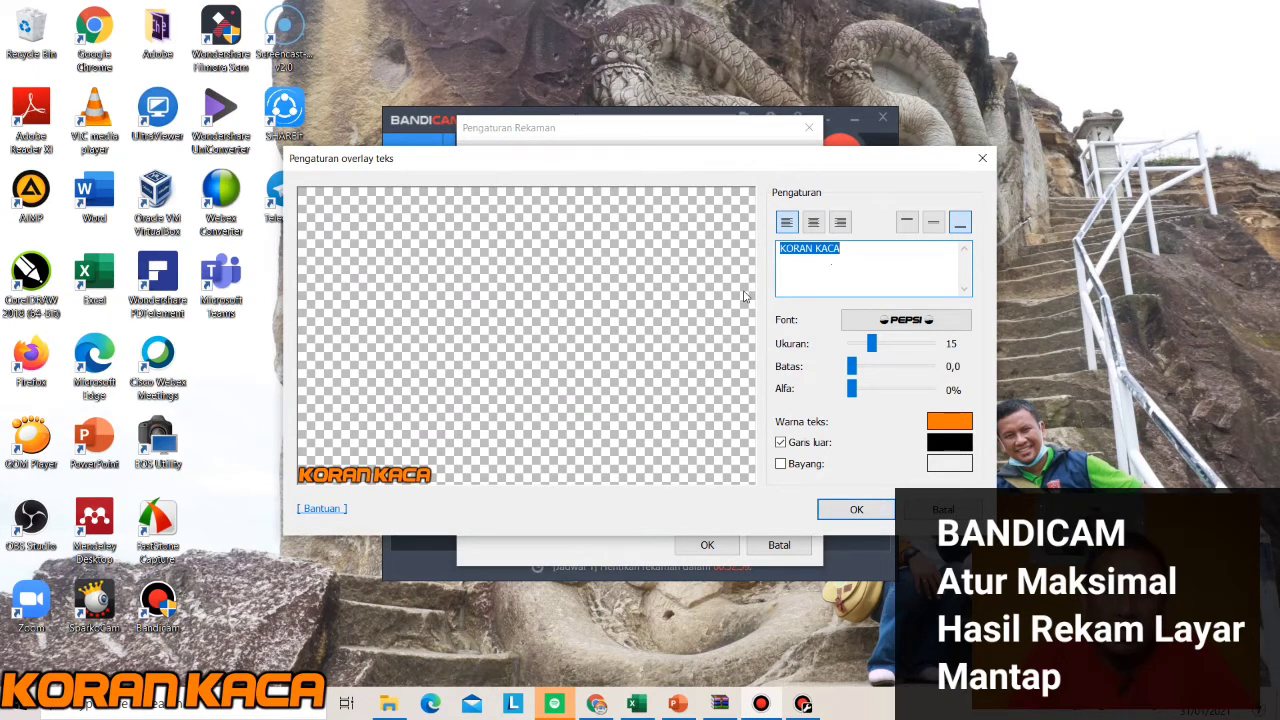
left_click(869, 510)
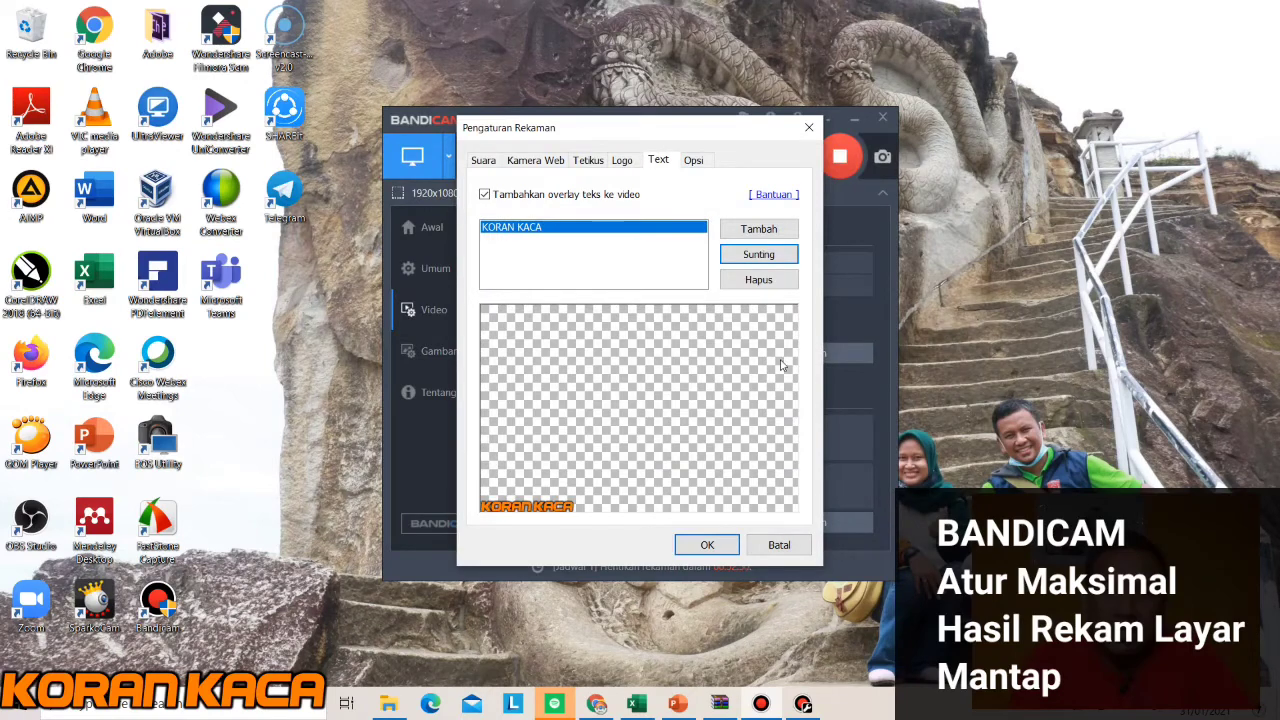
left_click(722, 544)
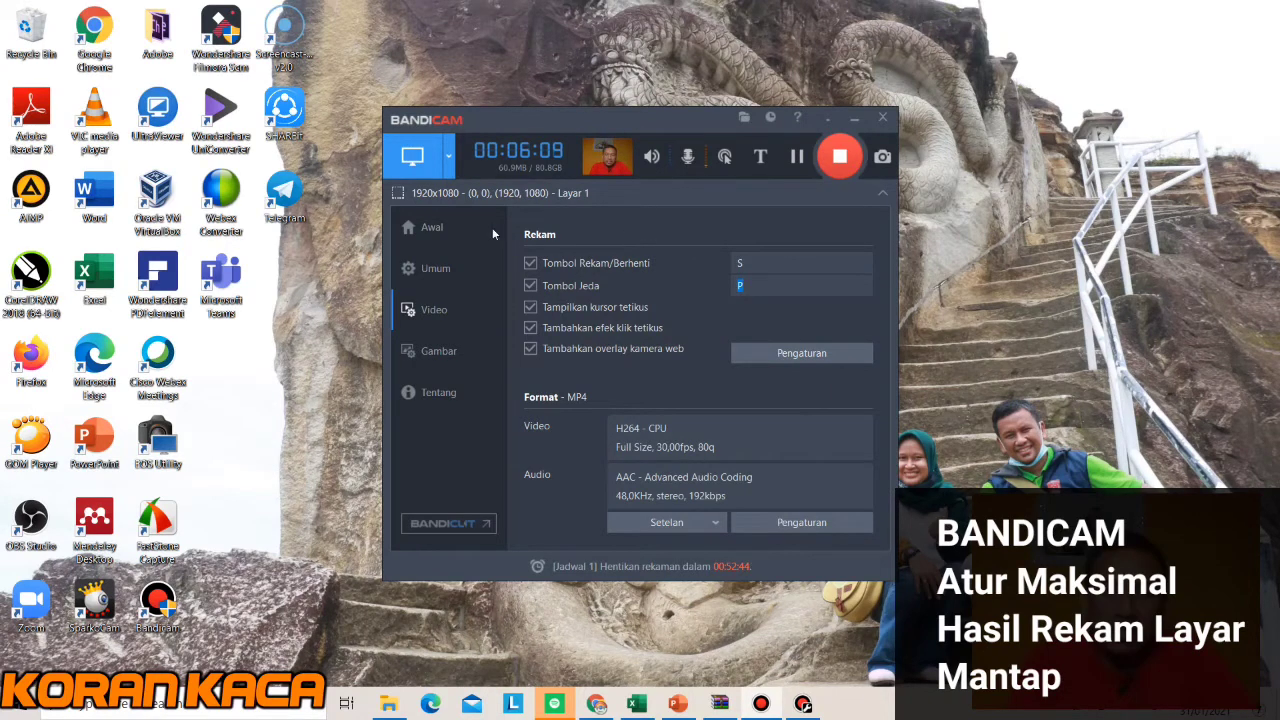
Step: Examine the image capture settings and their logo options, and close the logo dialog without changes
left_click(446, 349)
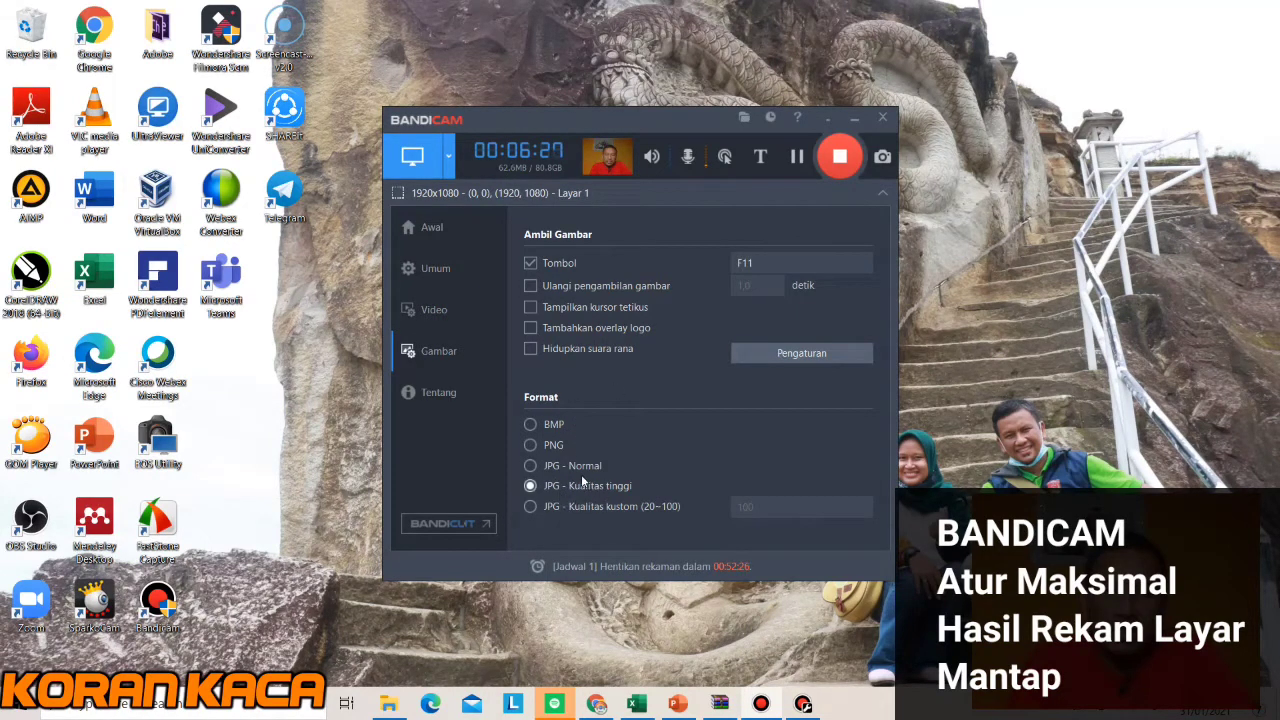
left_click(789, 350)
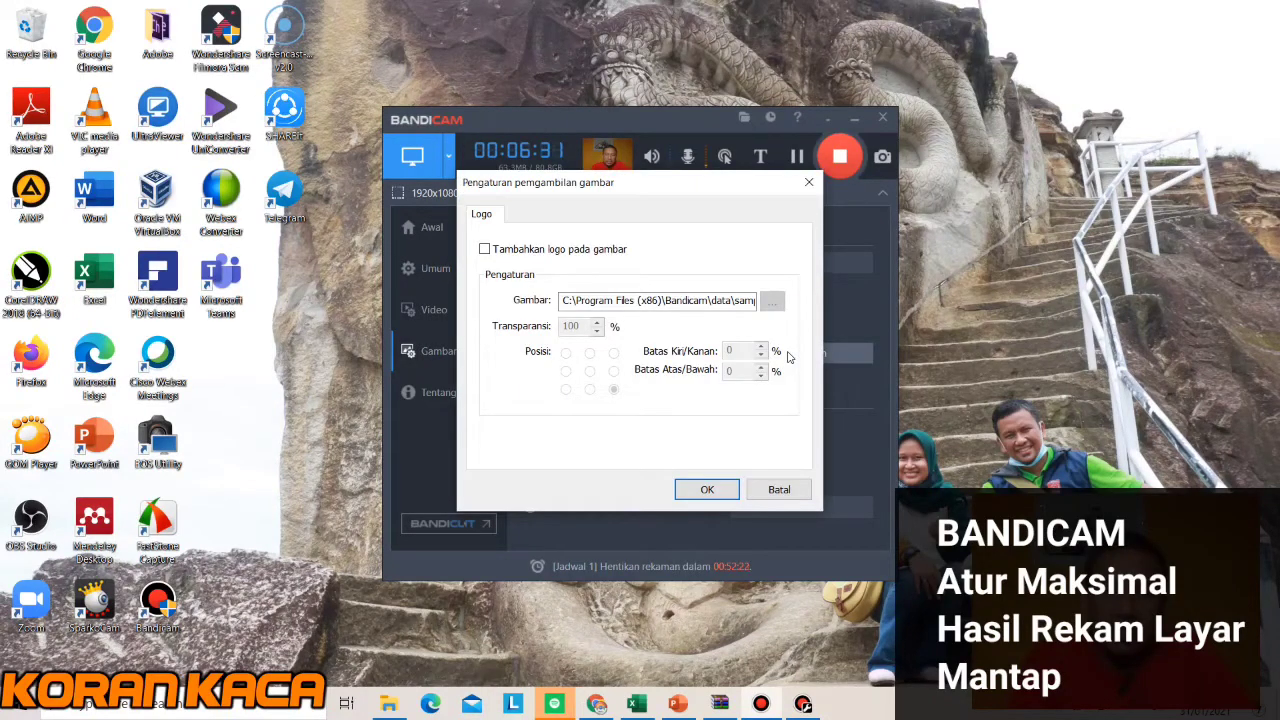
left_click(708, 490)
Step: View the program information and the general settings, and return to the list of recorded videos on the home page
left_click(448, 396)
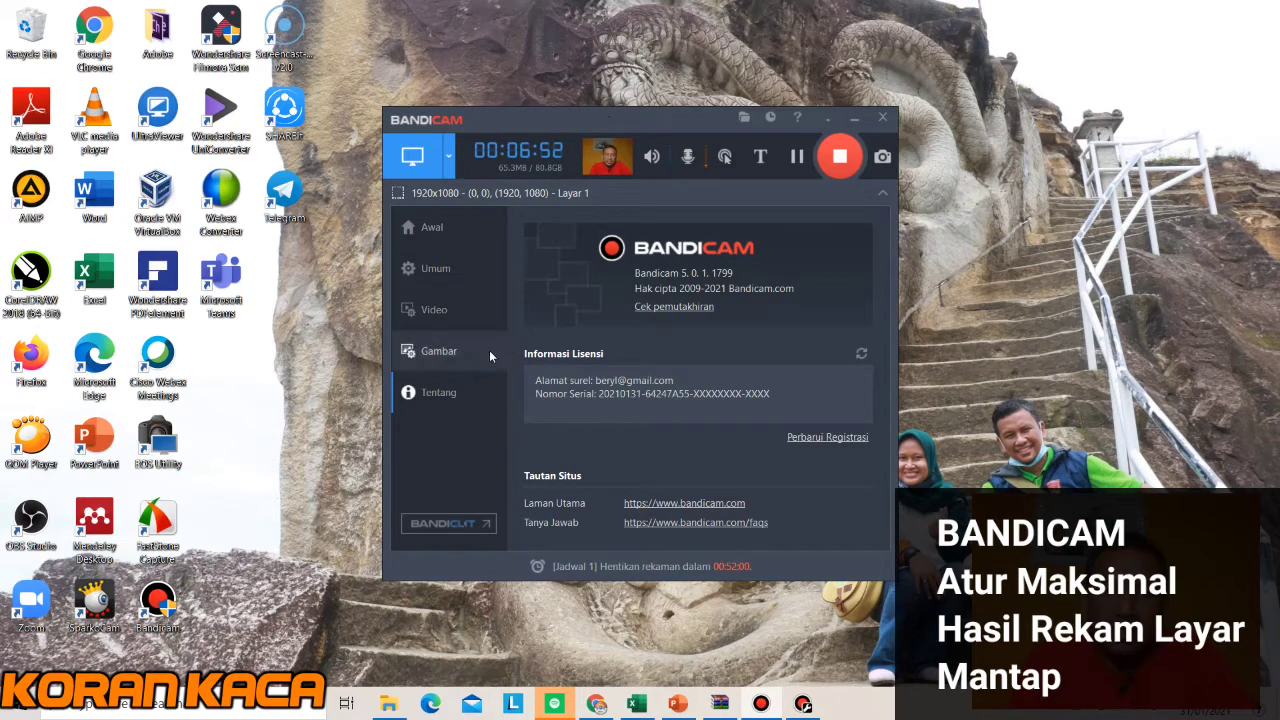
left_click(443, 270)
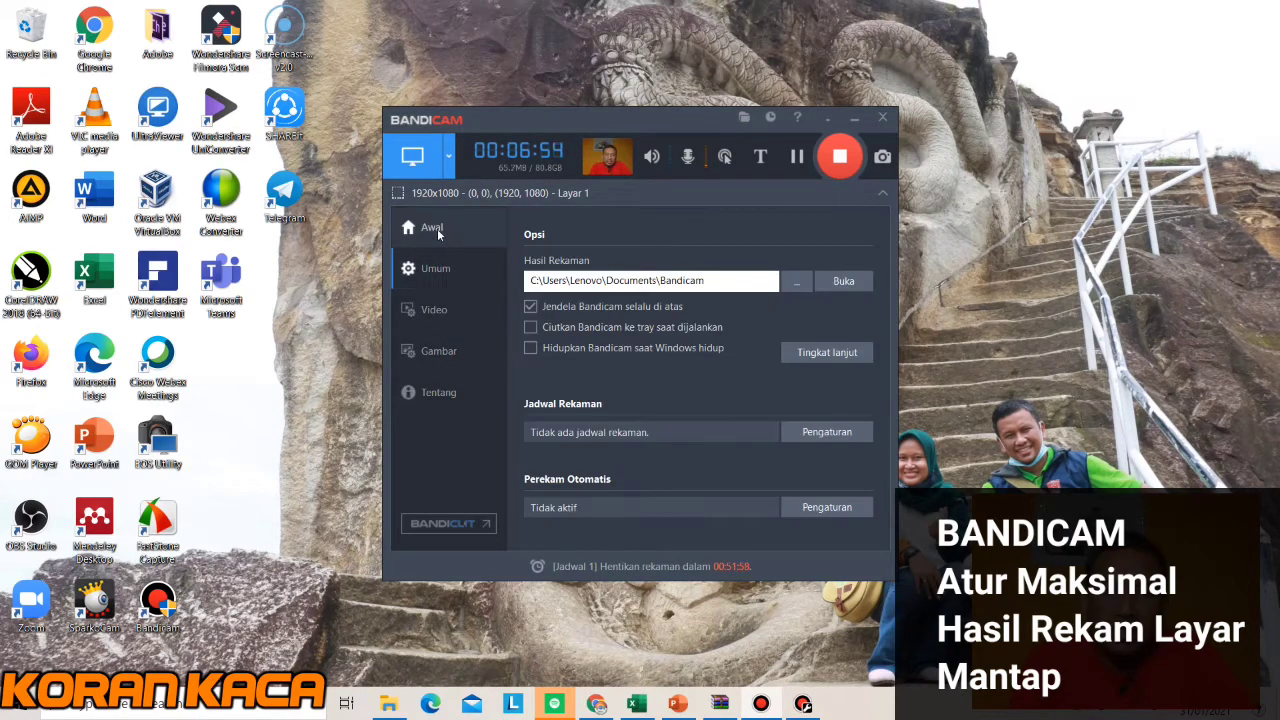
left_click(437, 230)
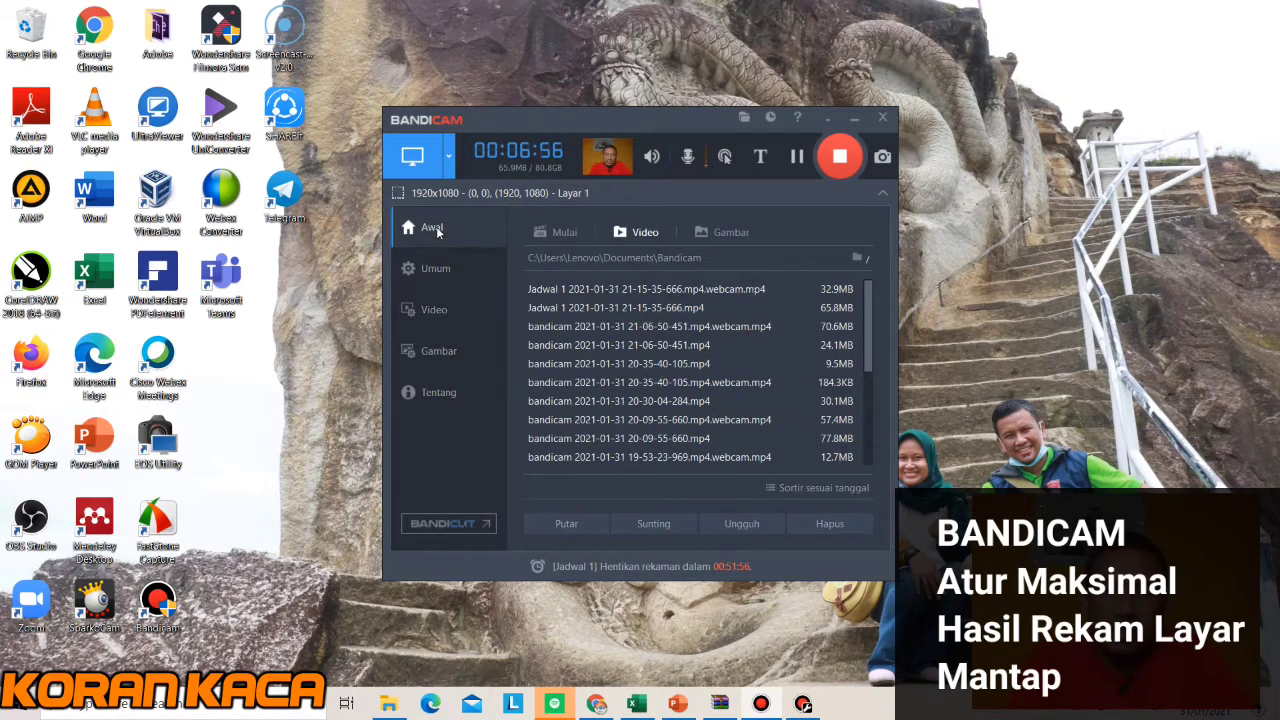